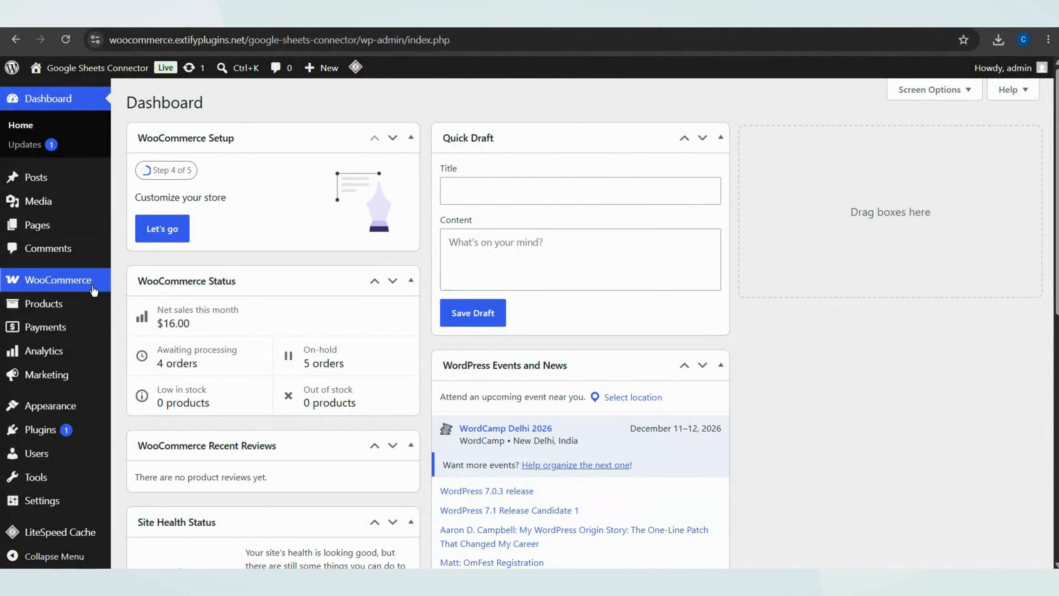
# Open the general settings of the Google Sheets connector within the WooCommerce settings.
pyautogui.moveTo(86, 284)
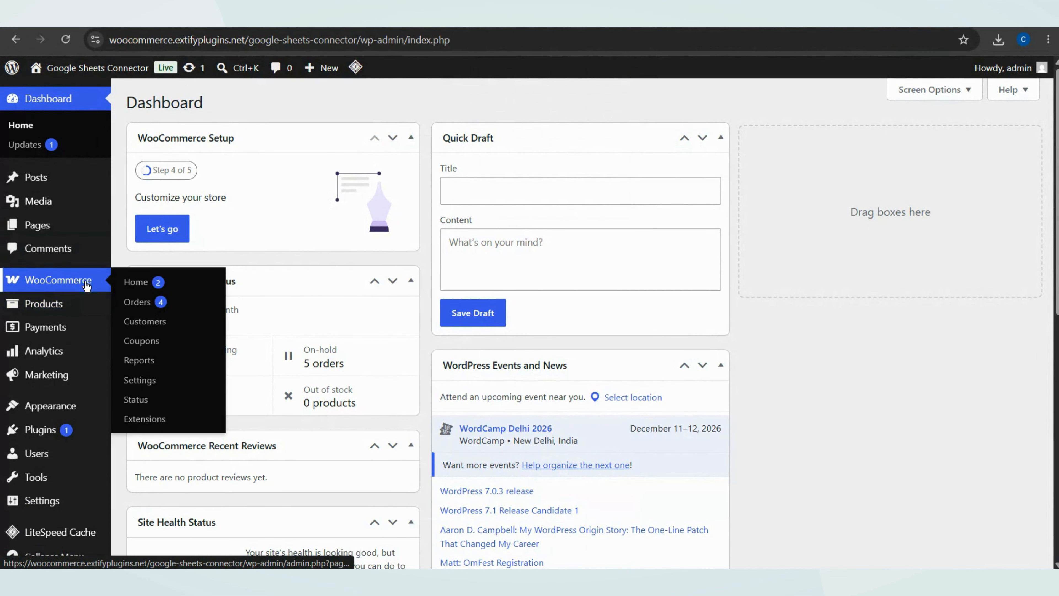
pyautogui.click(147, 379)
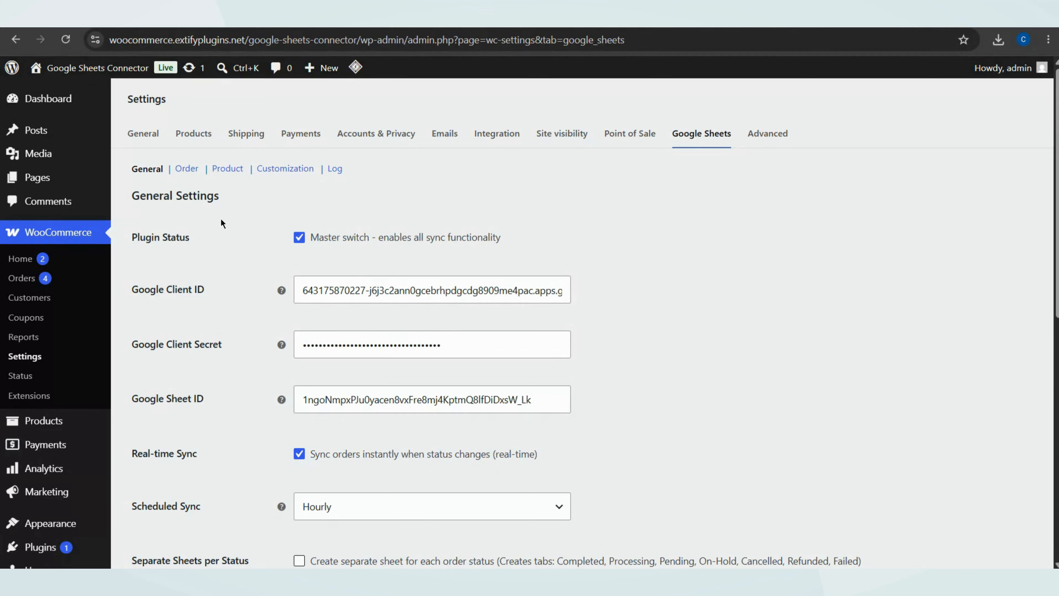
pyautogui.scroll(-2, 221, 219)
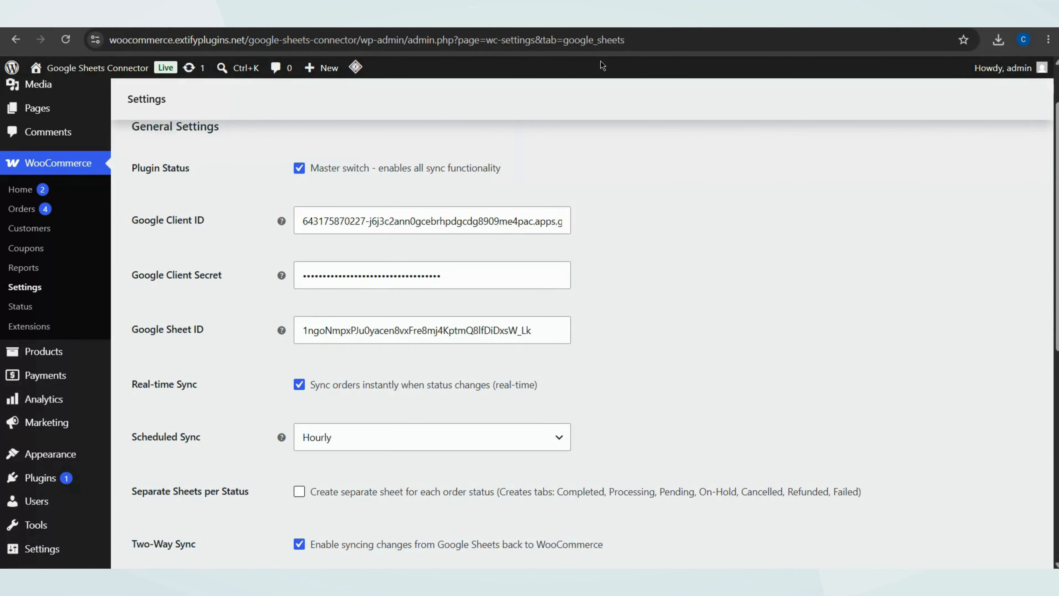
# Locate the Google Sheet ID in the spreadsheet's web address, between "/d/" and "/edit", and return to the connector settings.
pyautogui.click(584, 19)
pyautogui.click(514, 38)
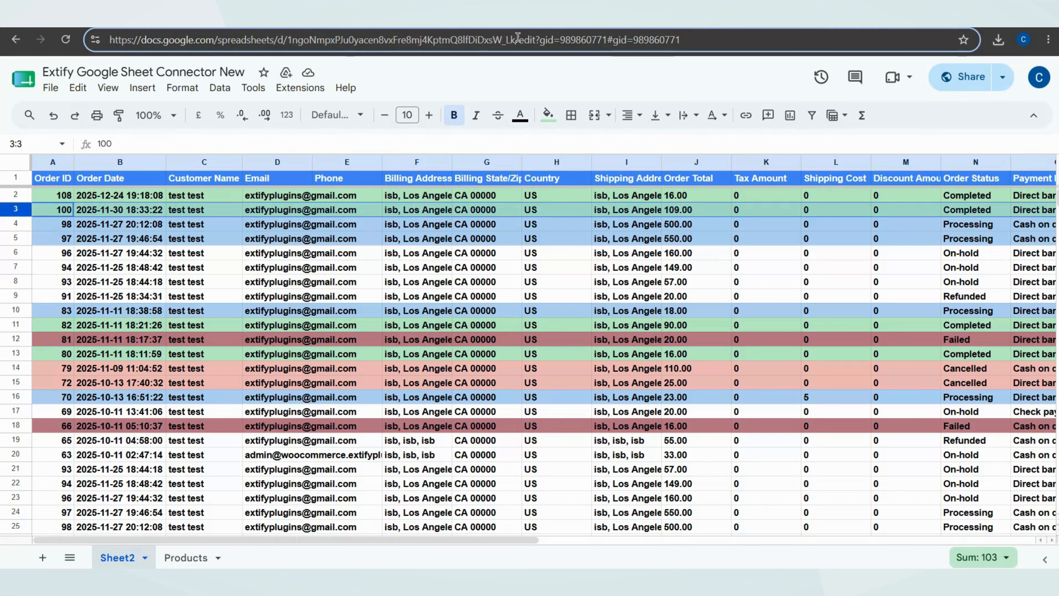
pyautogui.moveTo(519, 39); pyautogui.dragTo(287, 42)
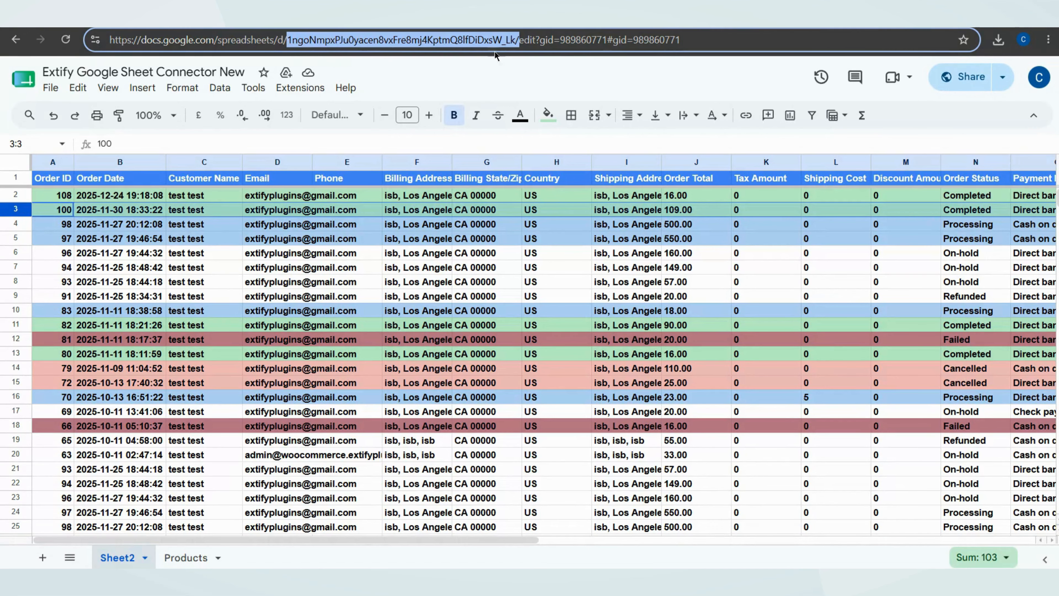
pyautogui.click(475, 19)
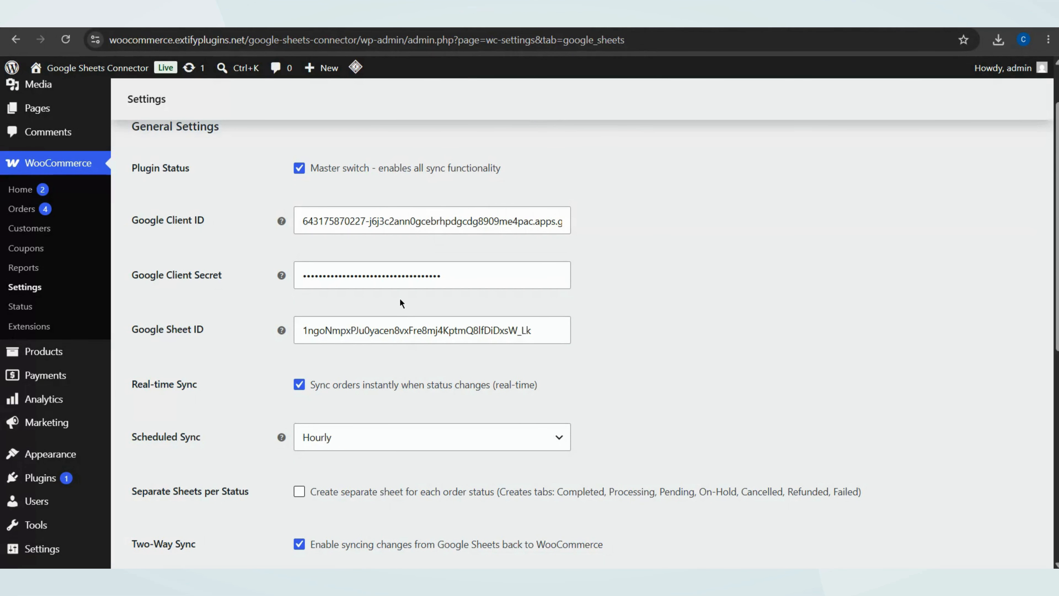
# Review the remaining sync options and the Google Sheets connection status in the general settings.
pyautogui.scroll(-5, 271, 286)
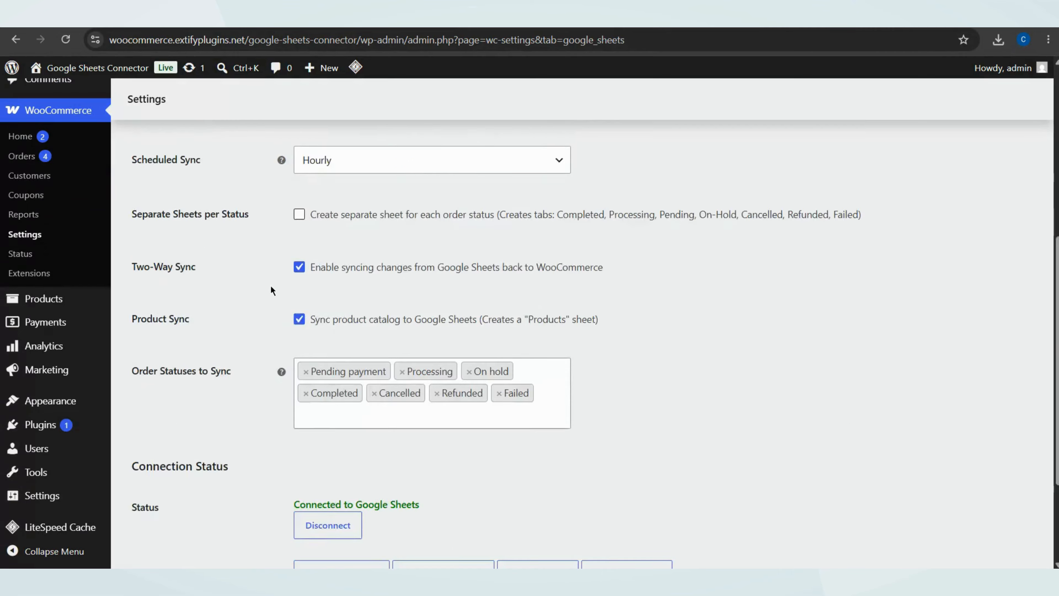
pyautogui.scroll(-3, 270, 286)
pyautogui.tripleClick(315, 348)
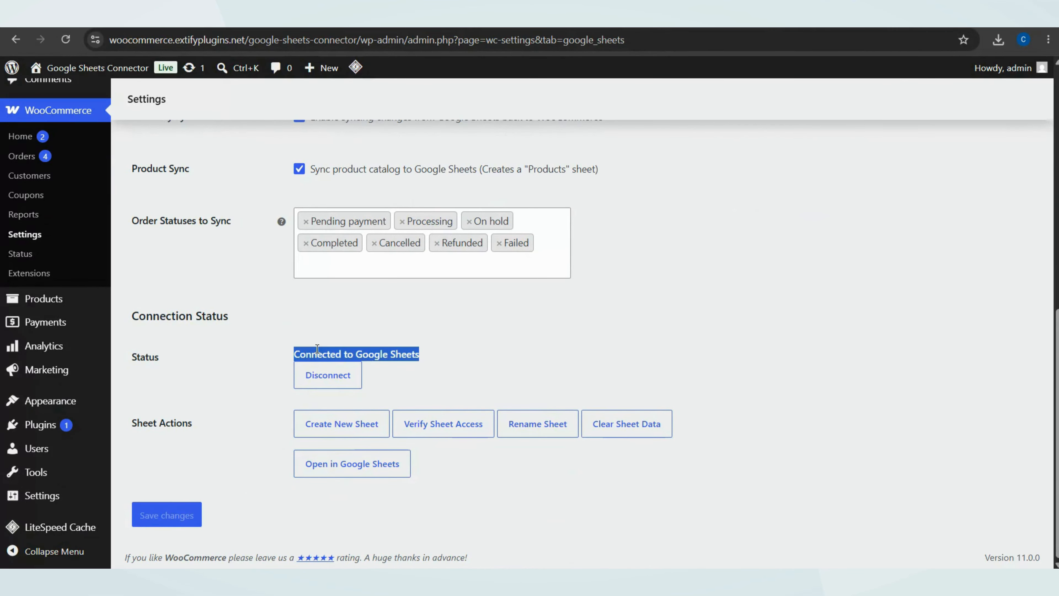
pyautogui.click(285, 337)
pyautogui.scroll(10, 285, 337)
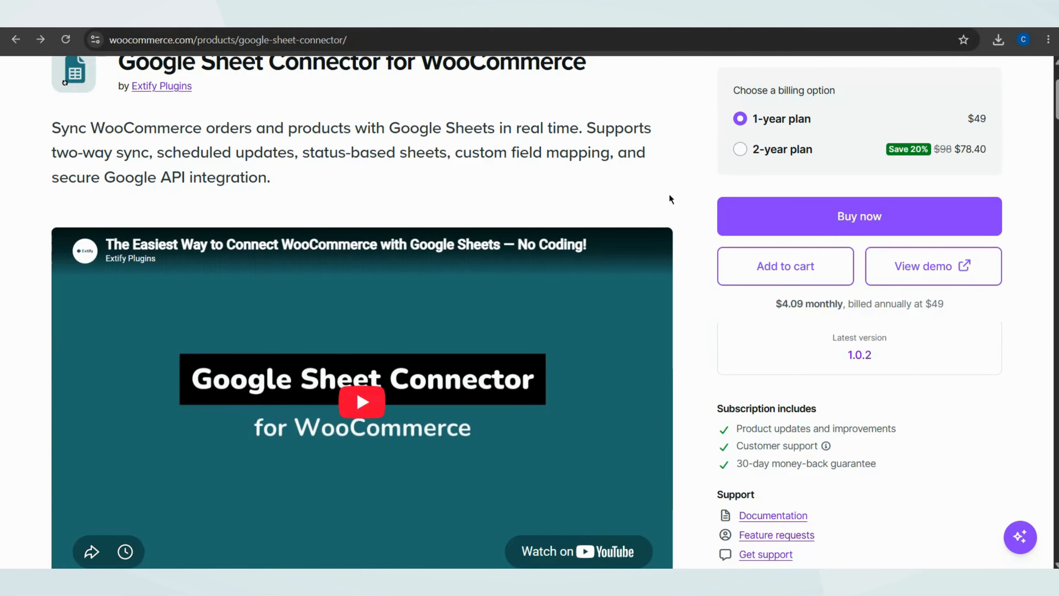
# Open the setup documentation from the Google Sheet Connector product page and look through its beginning.
pyautogui.scroll(-2, 727, 317)
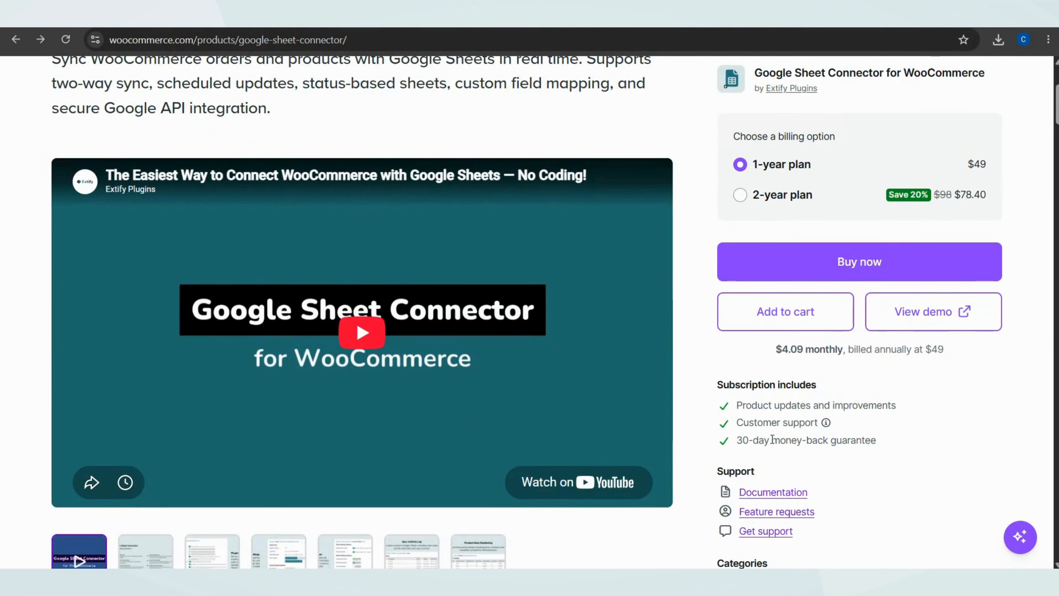
pyautogui.click(775, 492)
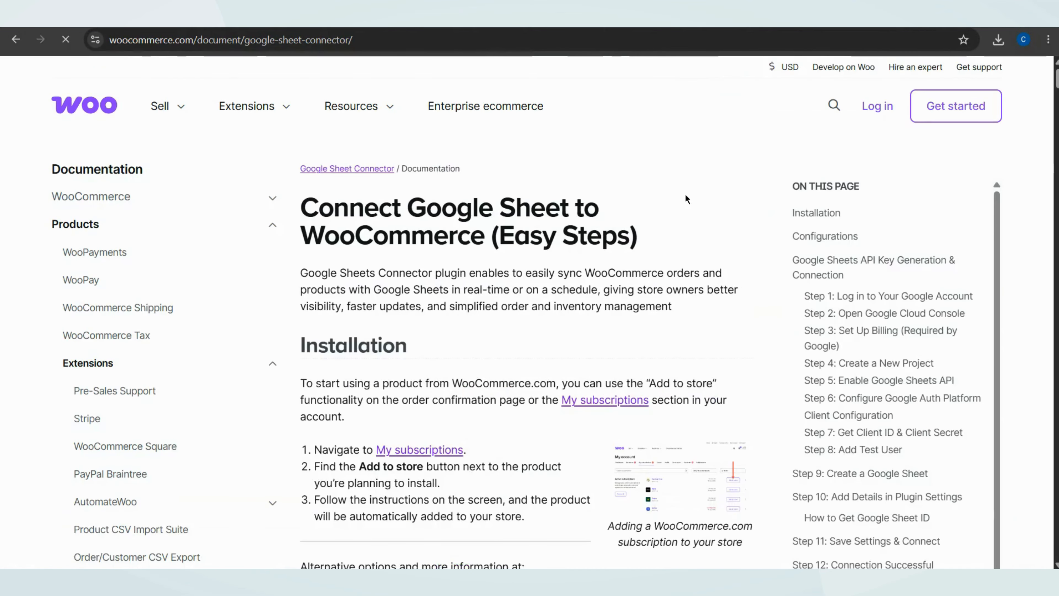
pyautogui.scroll(-5, 425, 232)
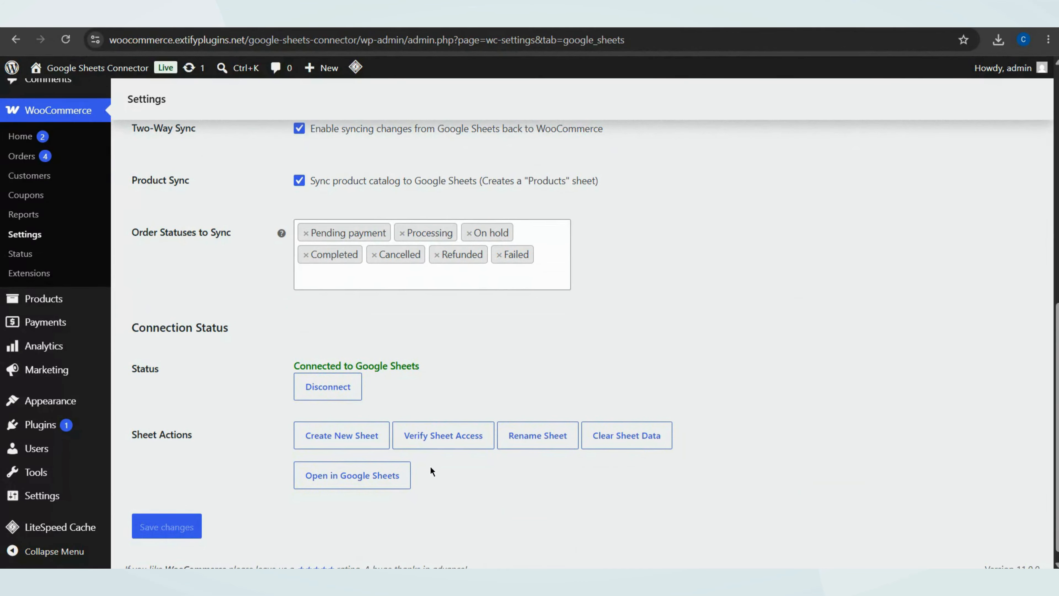
# Verify the connector's access to the linked Google Sheet.
pyautogui.click(432, 448)
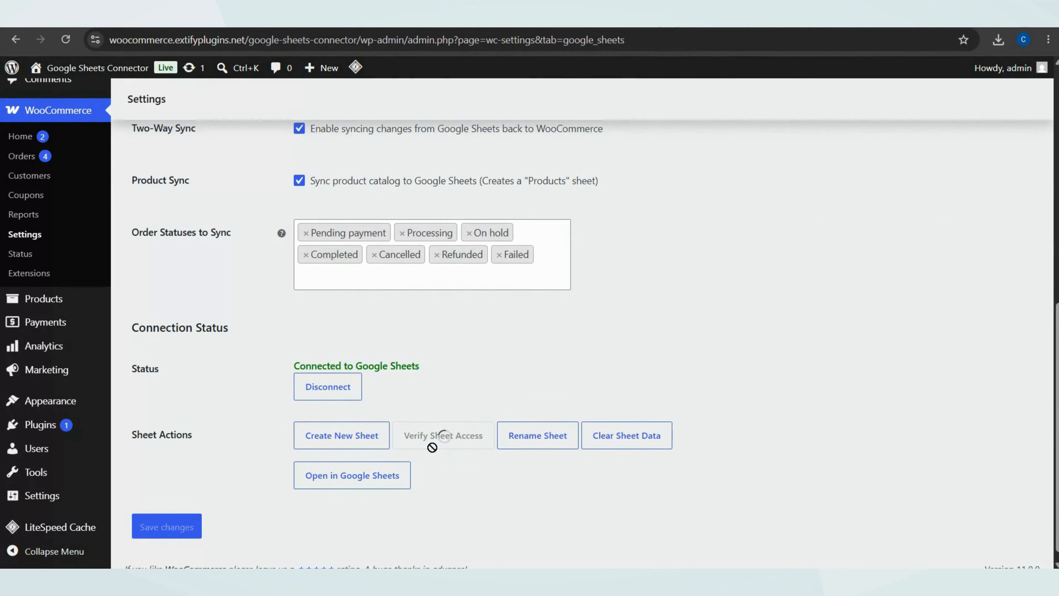
pyautogui.scroll(-2, 433, 455)
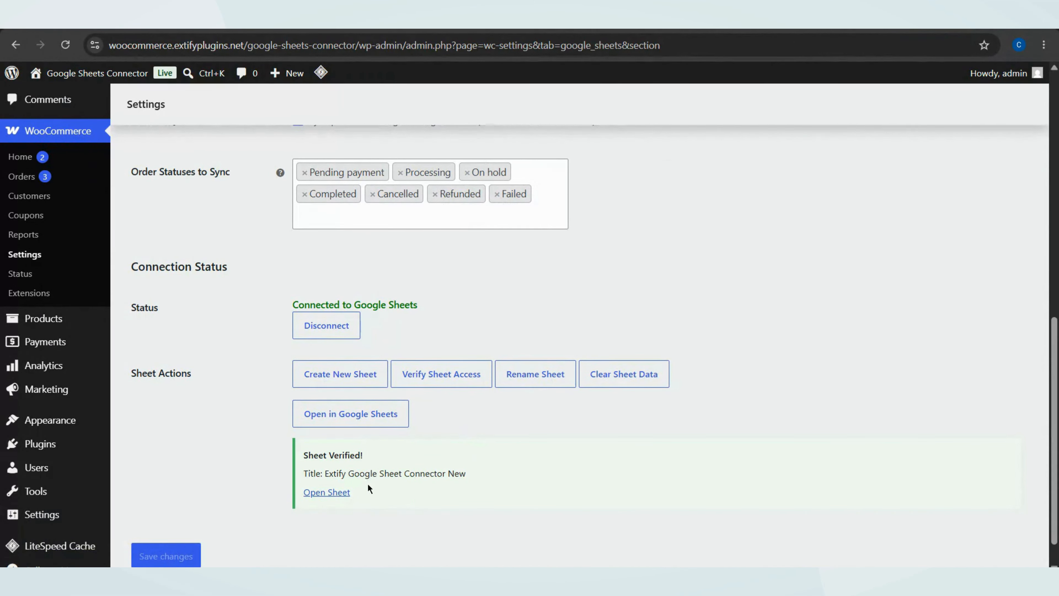
# Review the general sync options, including the intervals available for Scheduled Sync.
pyautogui.scroll(10, 344, 468)
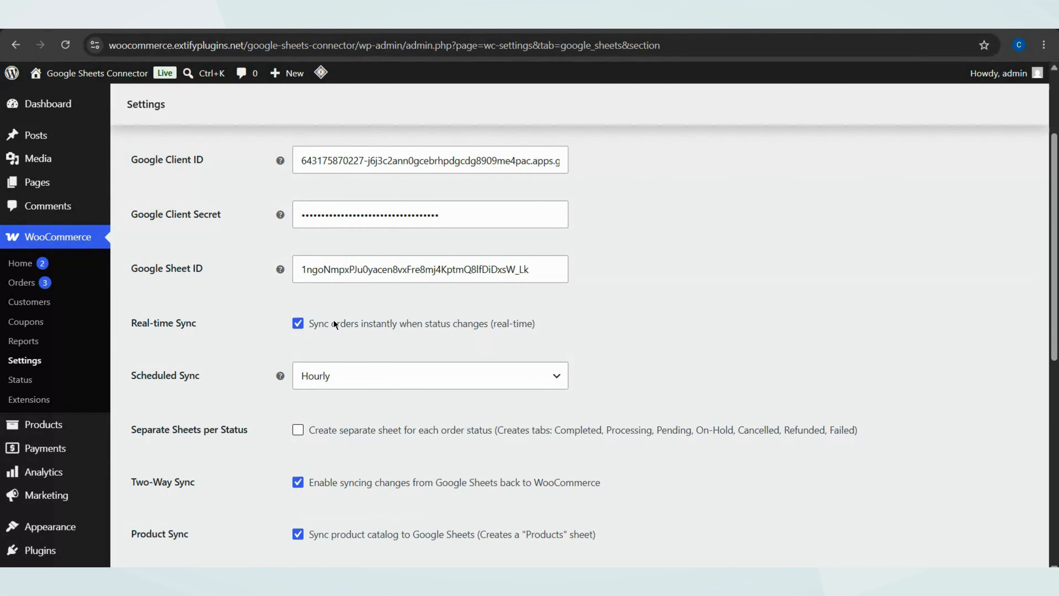
pyautogui.scroll(-2, 335, 323)
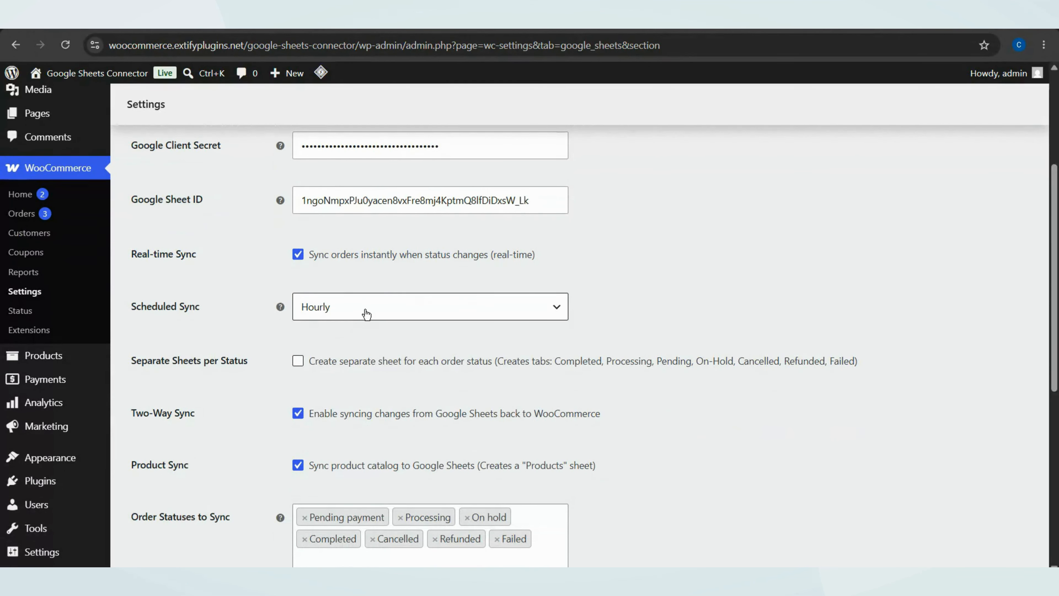
pyautogui.click(367, 311)
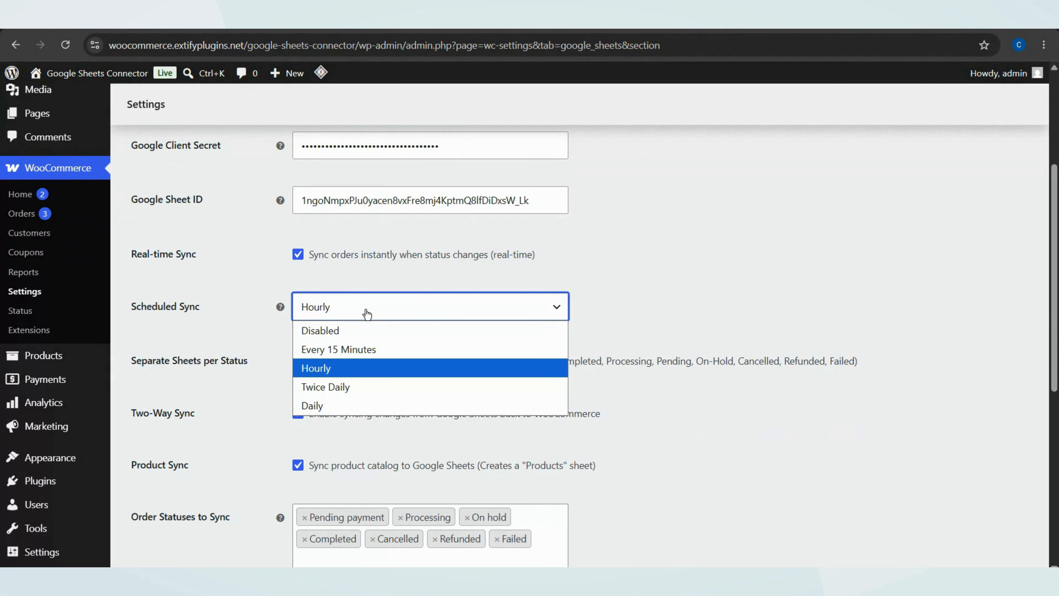
pyautogui.click(367, 314)
pyautogui.scroll(-2, 362, 309)
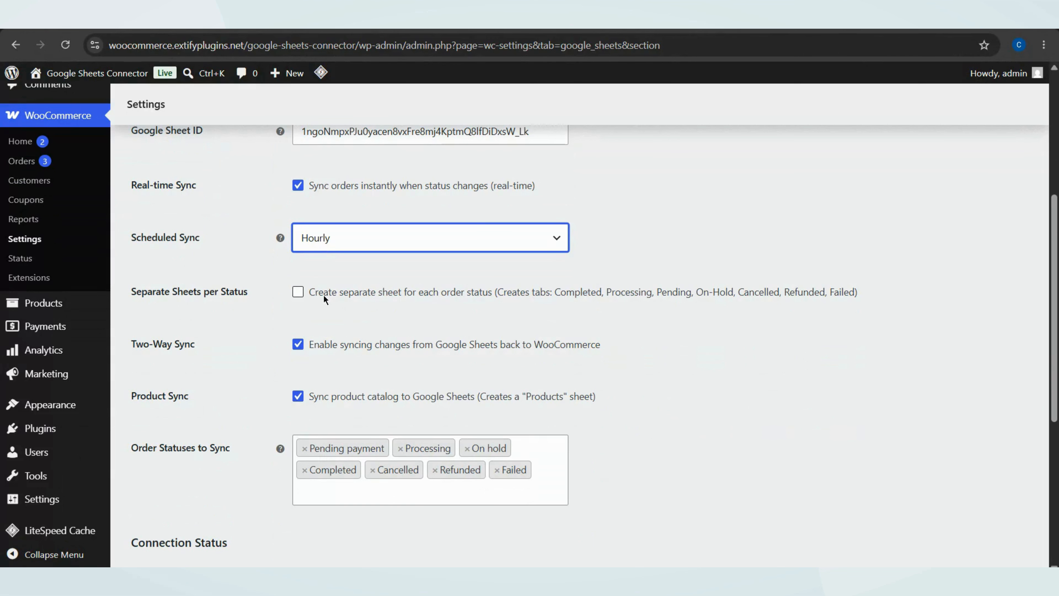
pyautogui.scroll(-2, 323, 295)
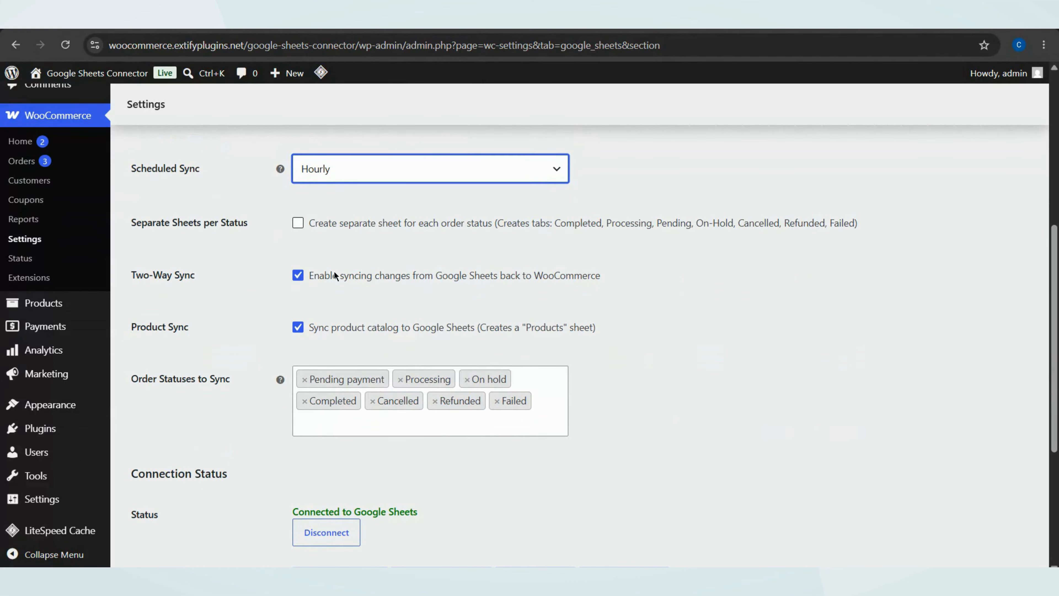
# Examine the full list of statuses available for Order Statuses to Sync without changing the selection.
pyautogui.click(557, 396)
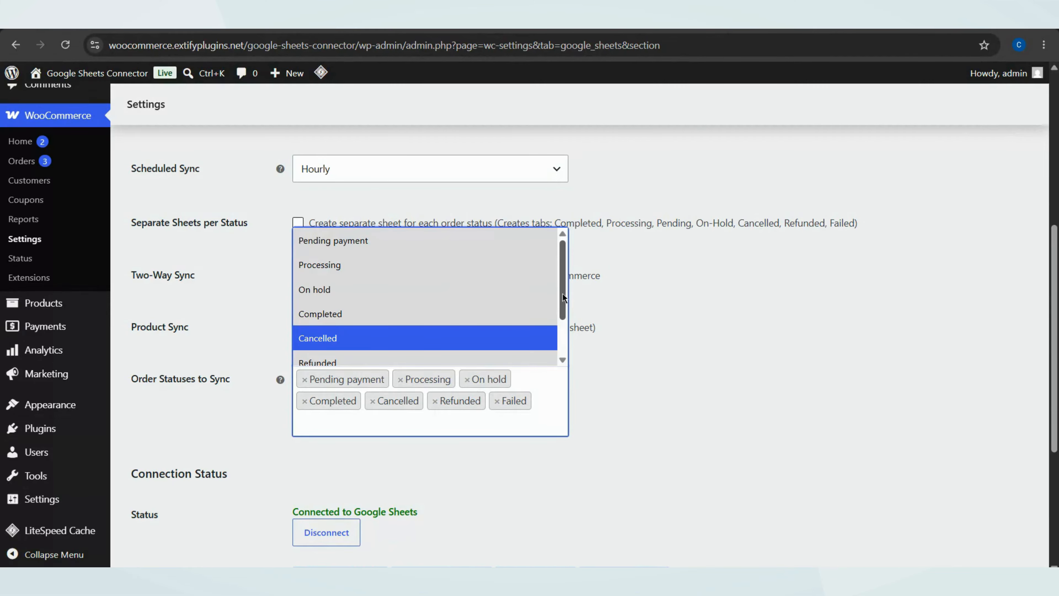
pyautogui.moveTo(562, 297); pyautogui.dragTo(563, 339)
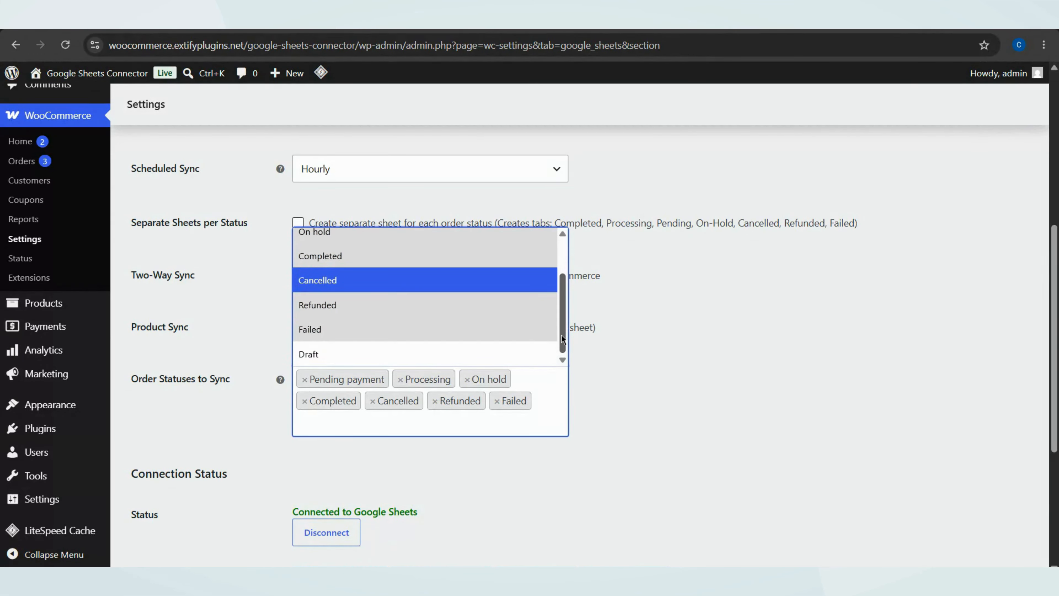
pyautogui.click(586, 406)
# Open the connector's Order settings and sync the last 100 orders to the Google Sheet.
pyautogui.scroll(6, 324, 320)
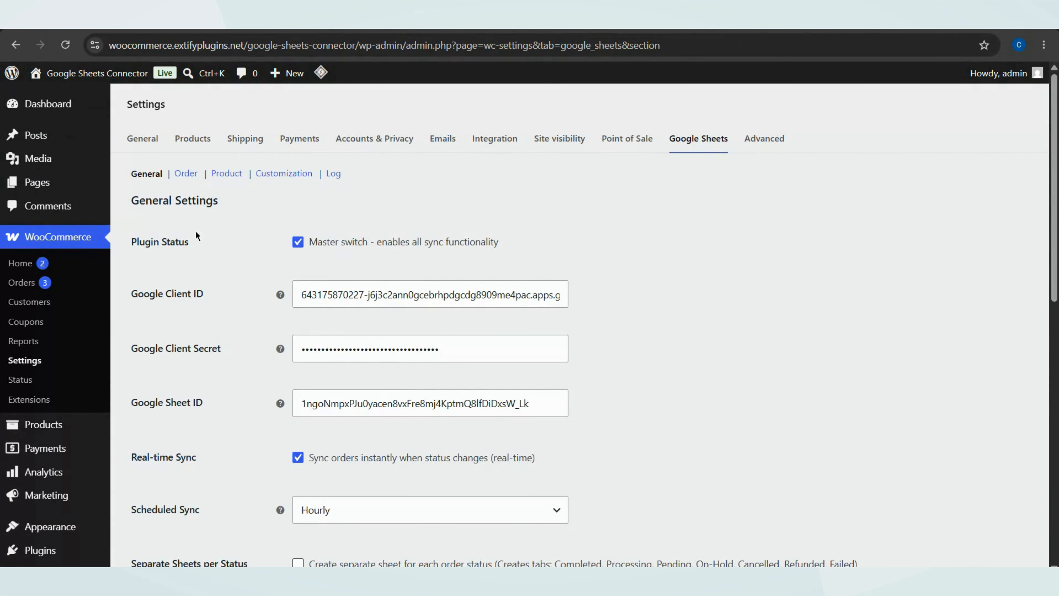
pyautogui.click(186, 173)
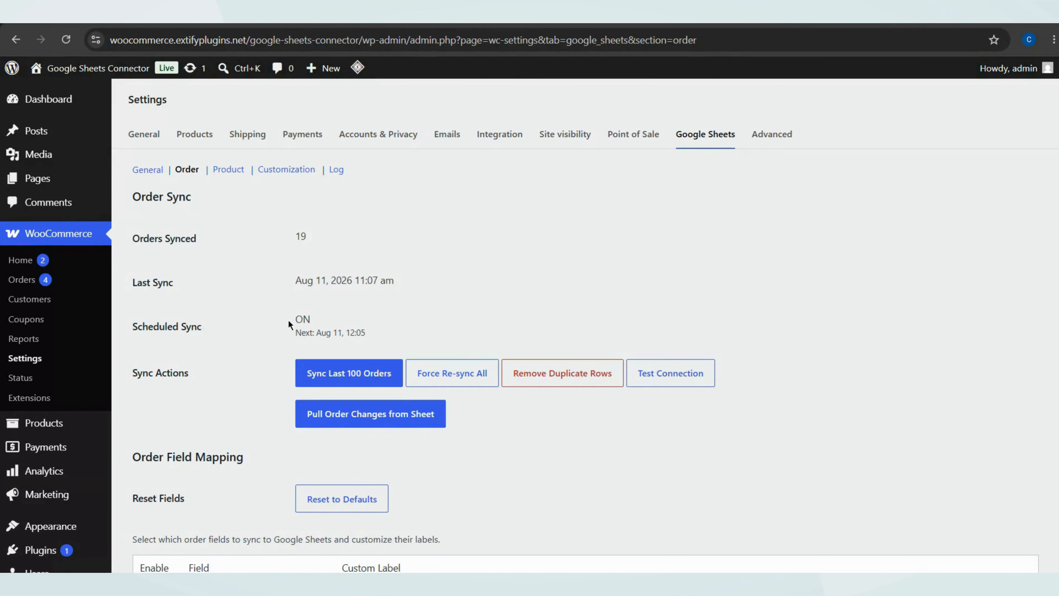
pyautogui.scroll(-2, 289, 320)
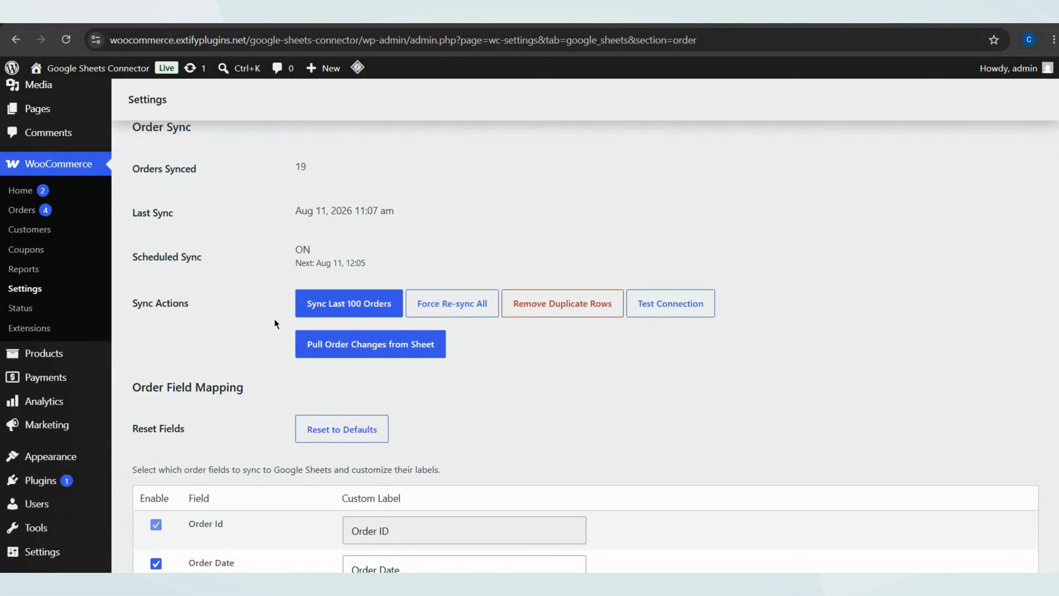
pyautogui.click(349, 308)
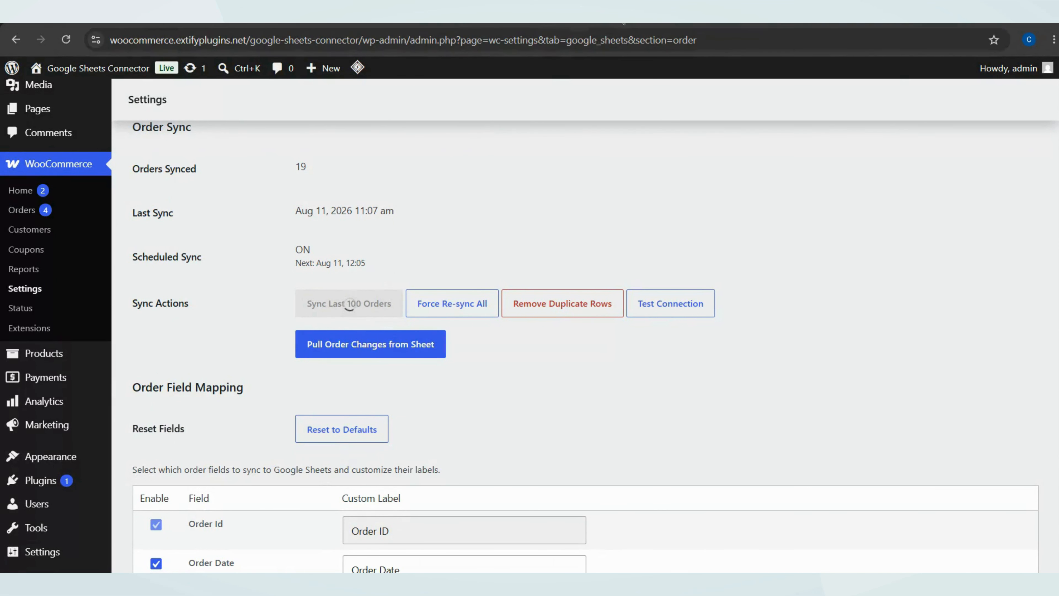
# Switch to the Google spreadsheet and examine the synced order columns across Sheet2.
pyautogui.click(618, 25)
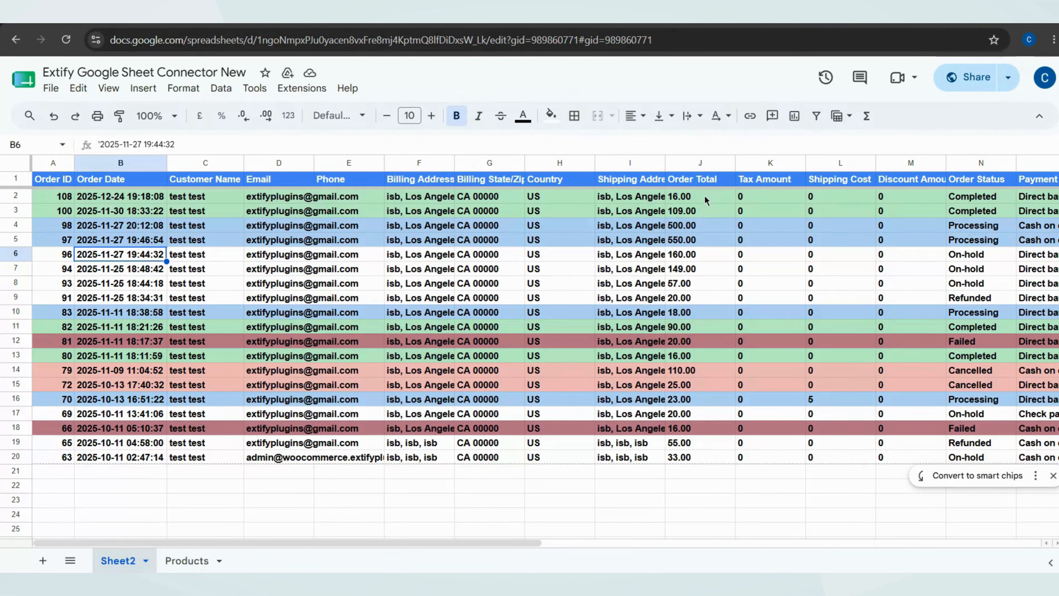
pyautogui.moveTo(516, 539); pyautogui.dragTo(827, 556)
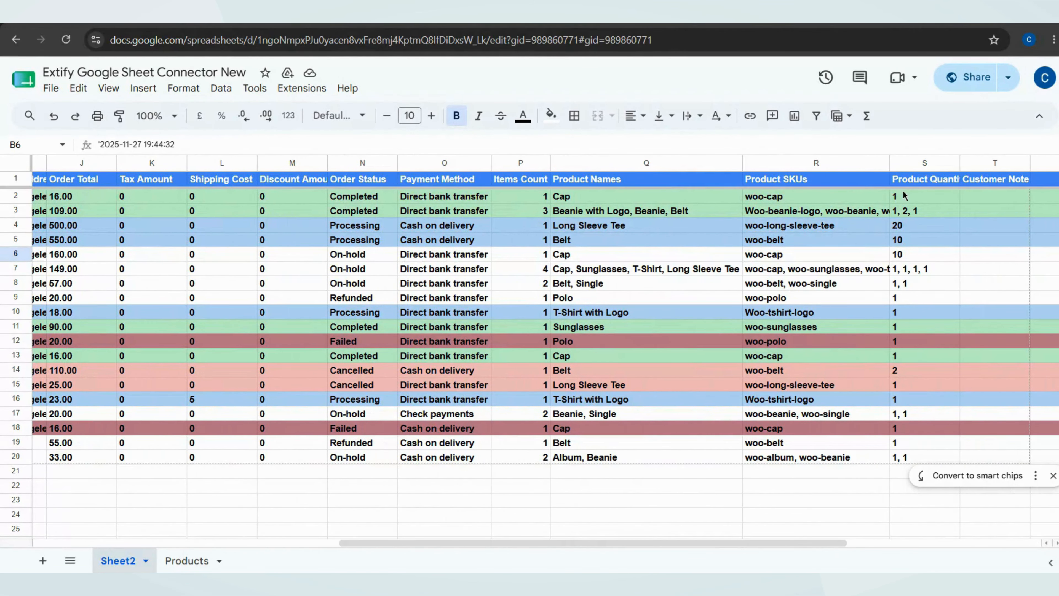
pyautogui.moveTo(645, 549); pyautogui.dragTo(360, 548)
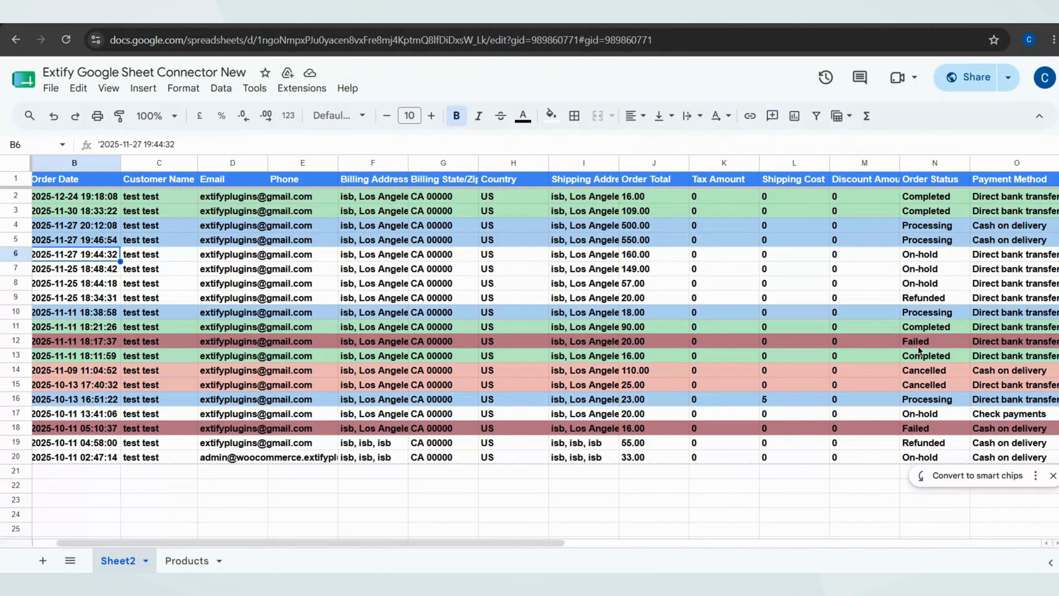
pyautogui.moveTo(528, 548); pyautogui.dragTo(480, 549)
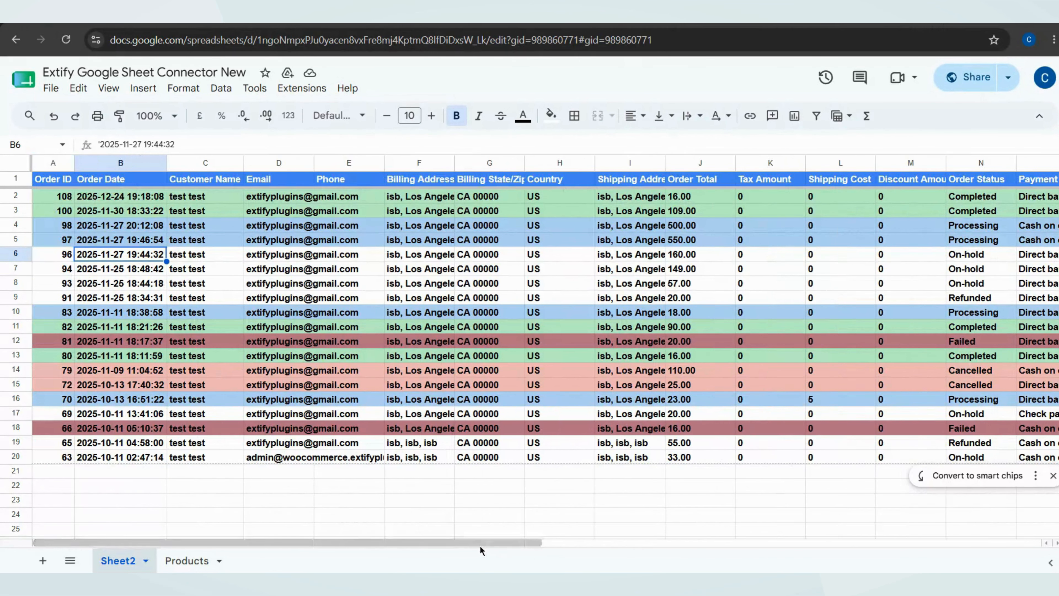
# Change the Order Status in row 4 of Sheet2 to Completed.
pyautogui.click(9, 225)
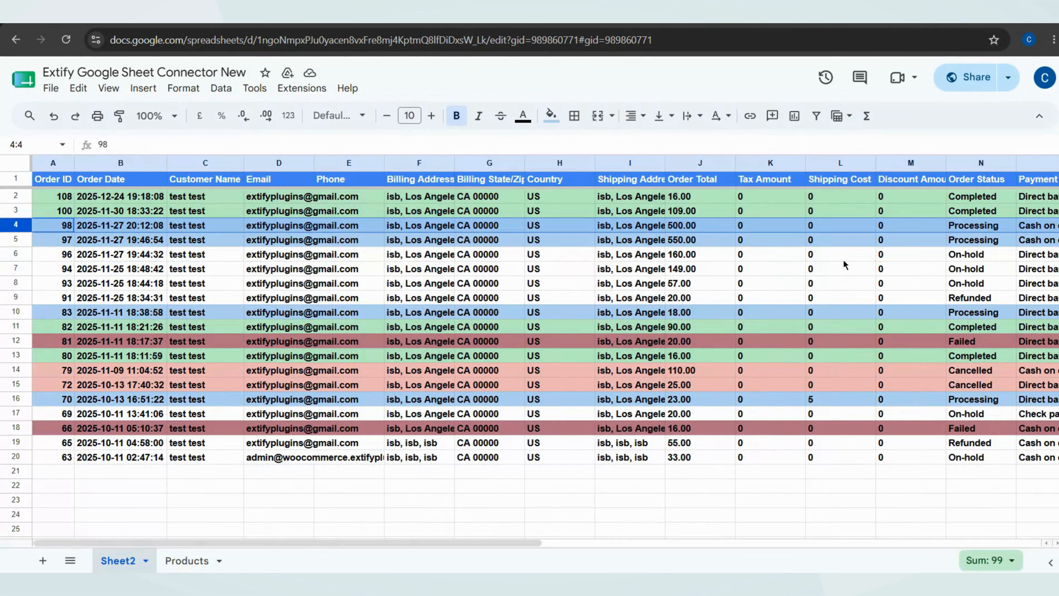
pyautogui.doubleClick(975, 229)
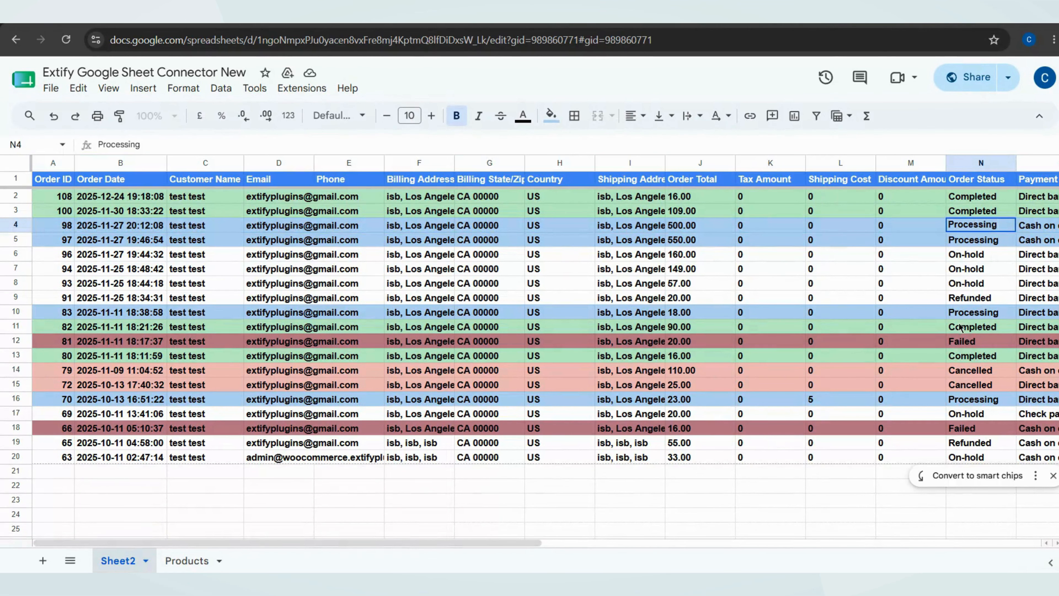
pyautogui.press('BackSpace')
pyautogui.press('BackSpace')
pyautogui.press('BackSpace')
pyautogui.press('BackSpace')
pyautogui.press('BackSpace')
pyautogui.press('BackSpace')
pyautogui.press('BackSpace')
pyautogui.write('Complete')
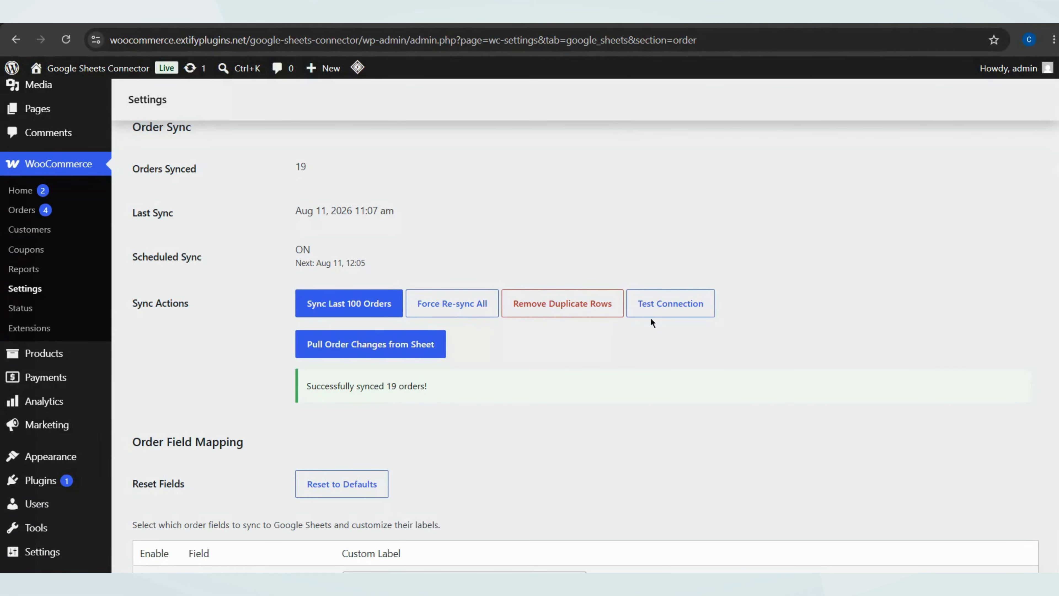
# Pull the order changes from the sheet into WooCommerce and refresh the Orders list.
pyautogui.click(419, 343)
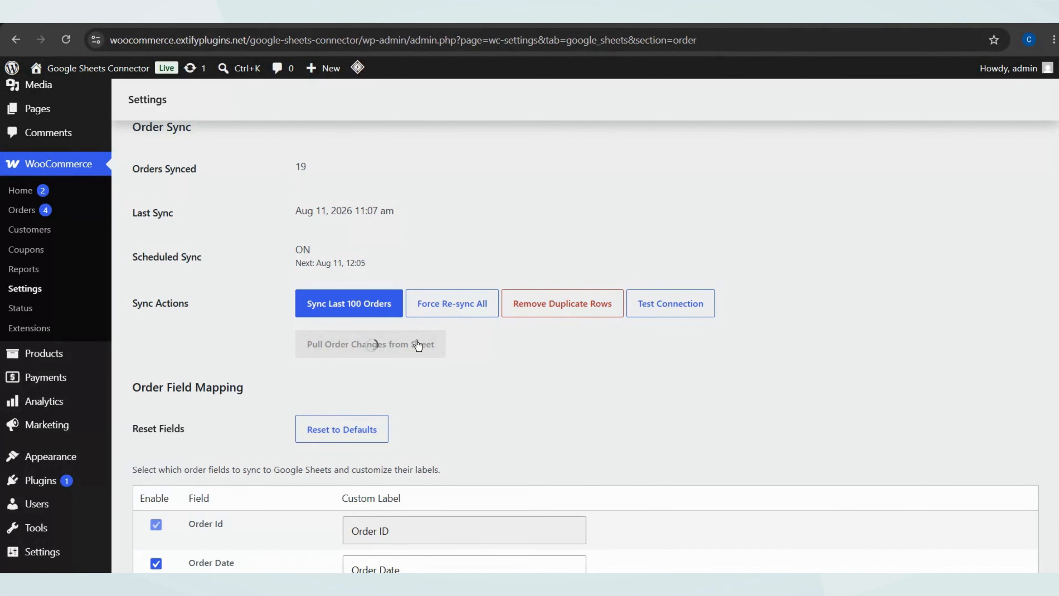
pyautogui.click(536, 15)
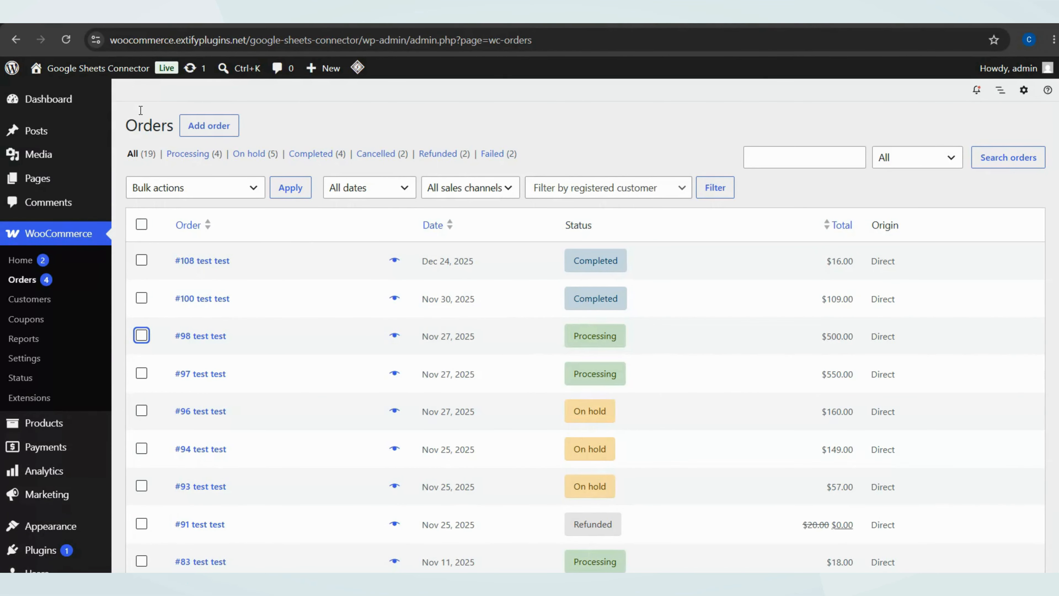
pyautogui.click(66, 39)
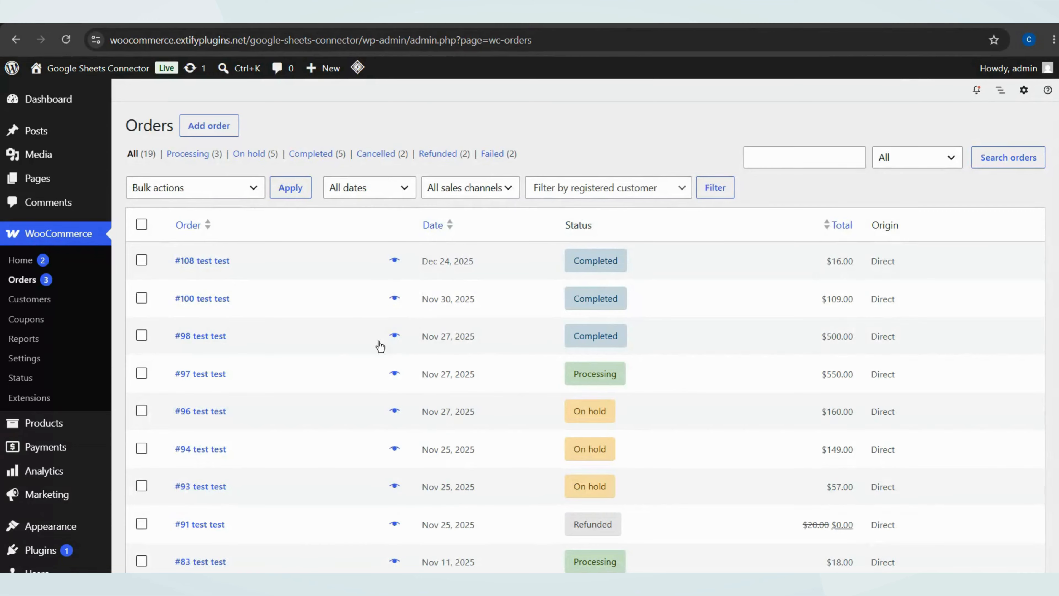
# Return to the connector's Order settings and try toggling the Billing Address and Country fields in the order field mapping.
pyautogui.moveTo(580, 340); pyautogui.dragTo(647, 344)
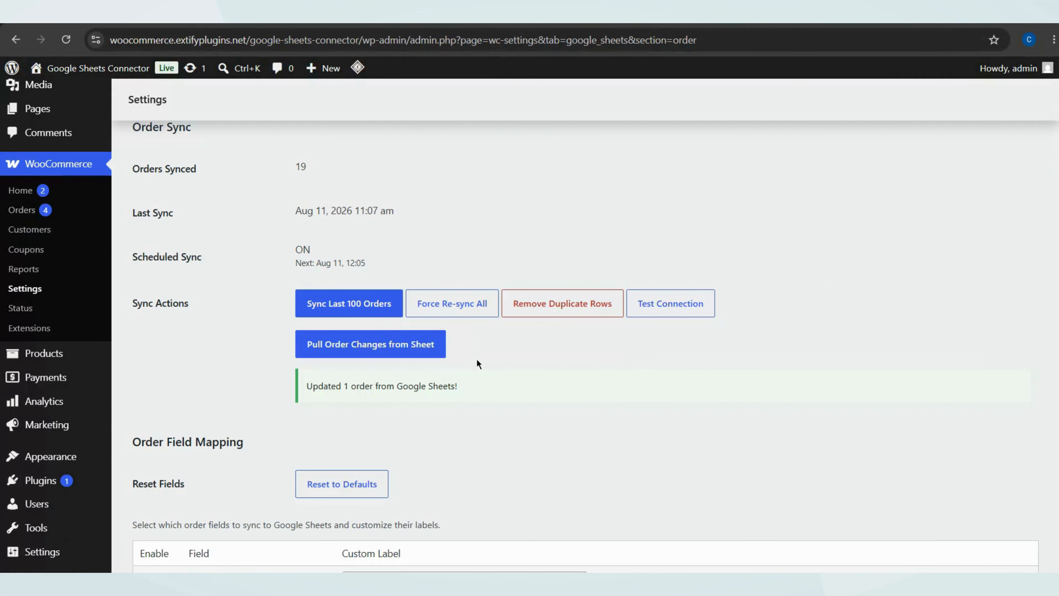
pyautogui.scroll(-8, 477, 360)
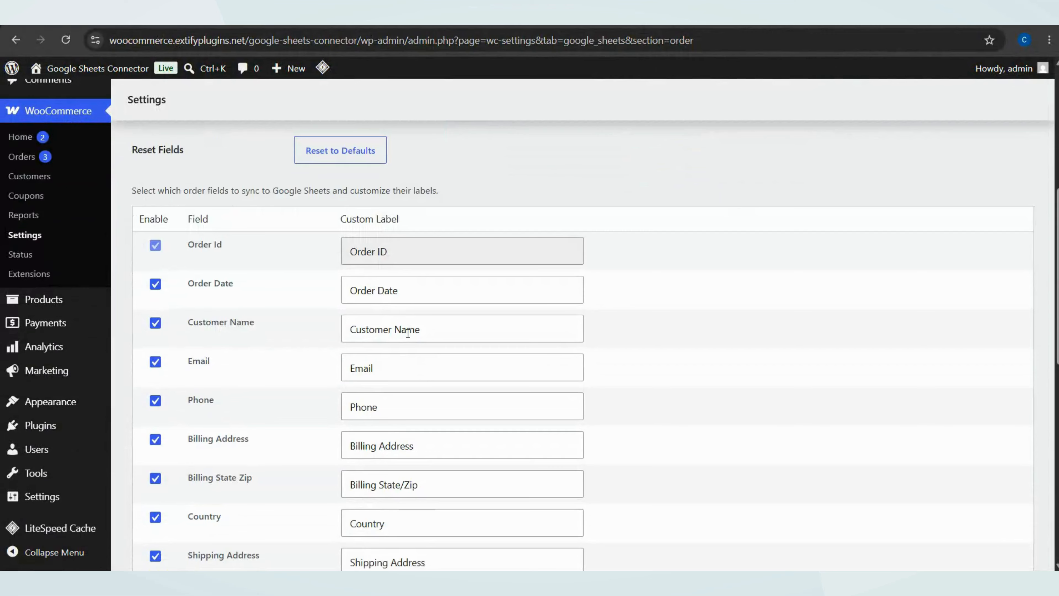
pyautogui.scroll(-3, 408, 333)
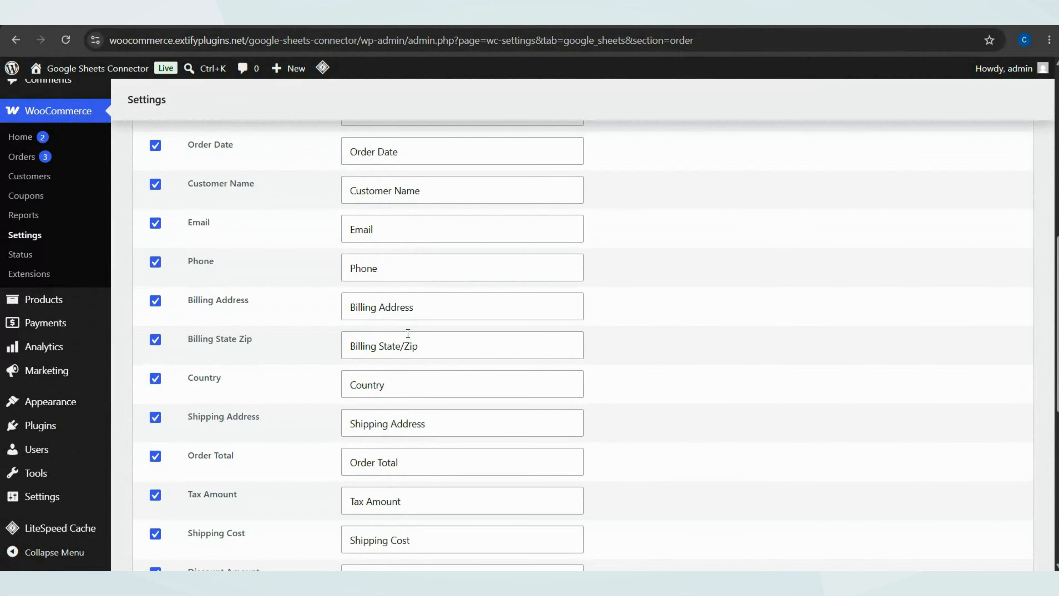
pyautogui.click(154, 304)
pyautogui.click(154, 303)
pyautogui.click(157, 380)
# Set the custom label of the Order Total field to Amount in the order field mapping.
pyautogui.moveTo(401, 463); pyautogui.dragTo(346, 469)
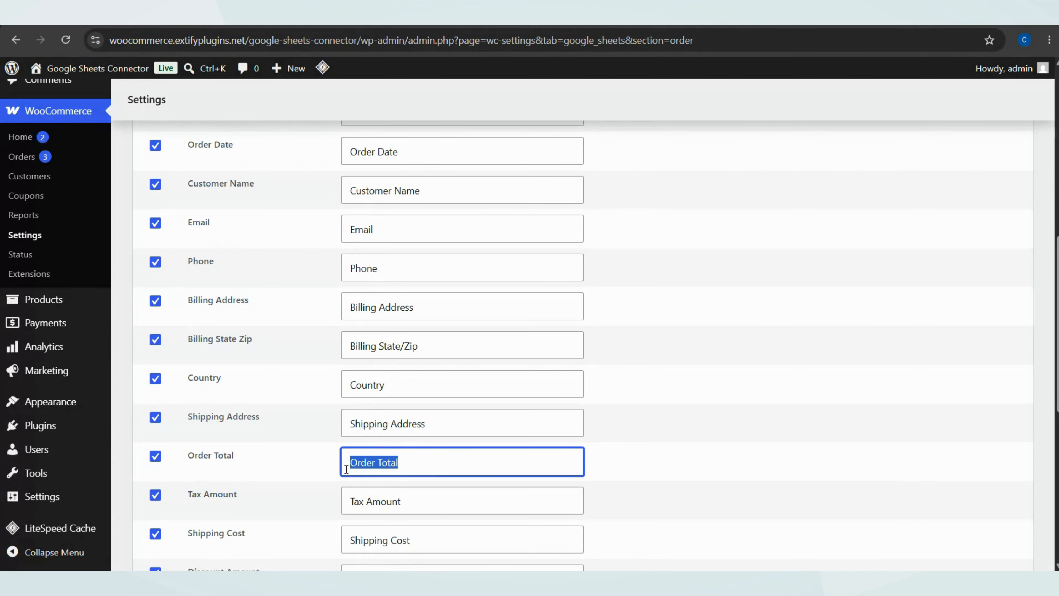
pyautogui.write('Amount')
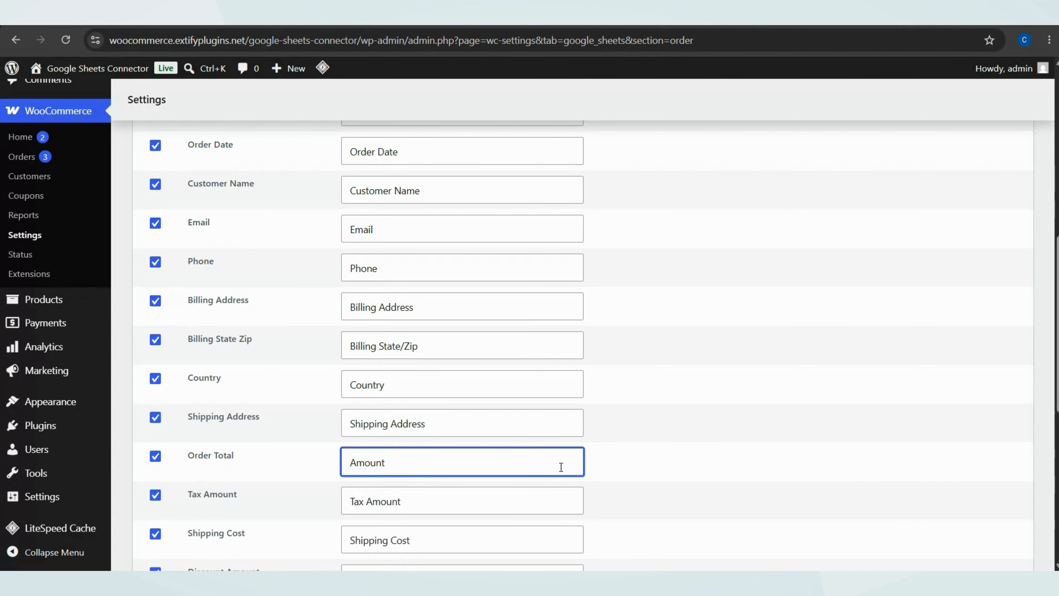
pyautogui.click(663, 477)
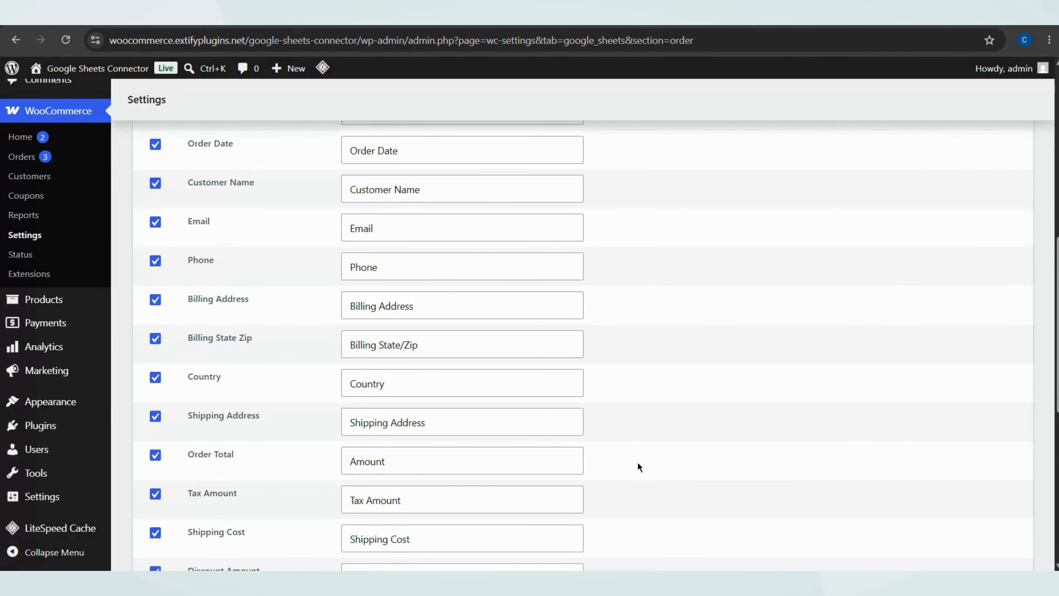
# Sync the products to the Google Sheet from the connector's Product settings and check the Products sheet.
pyautogui.scroll(-3, 639, 467)
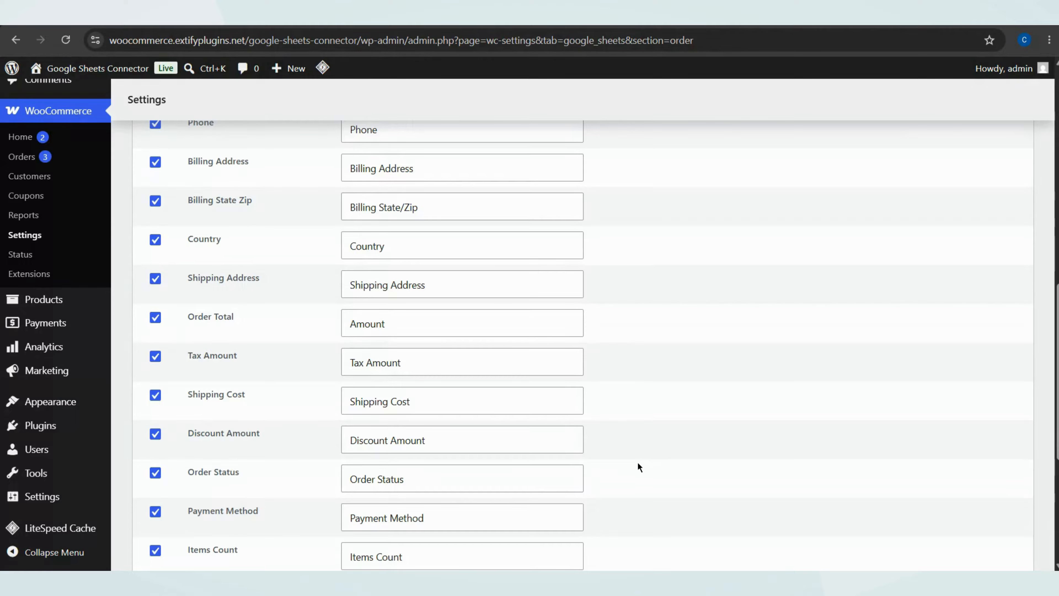
pyautogui.scroll(10, 638, 462)
pyautogui.click(227, 168)
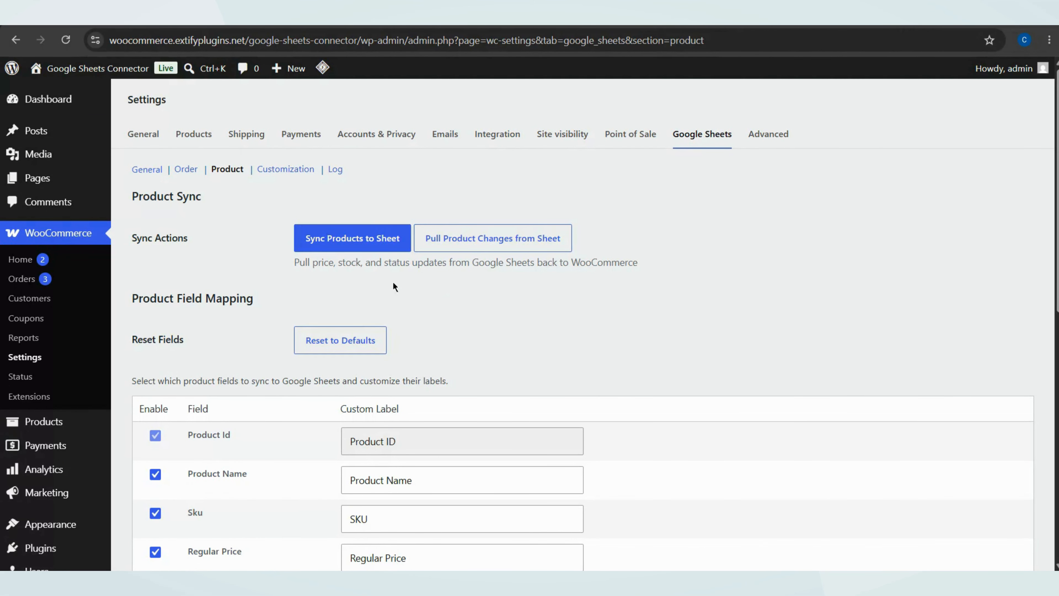
pyautogui.click(375, 239)
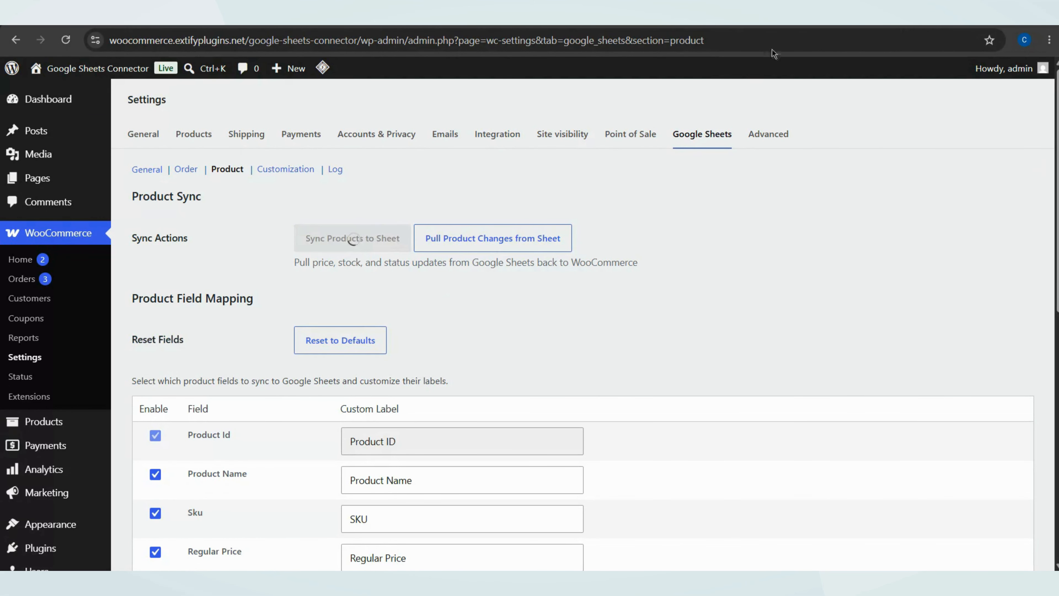
pyautogui.click(688, 17)
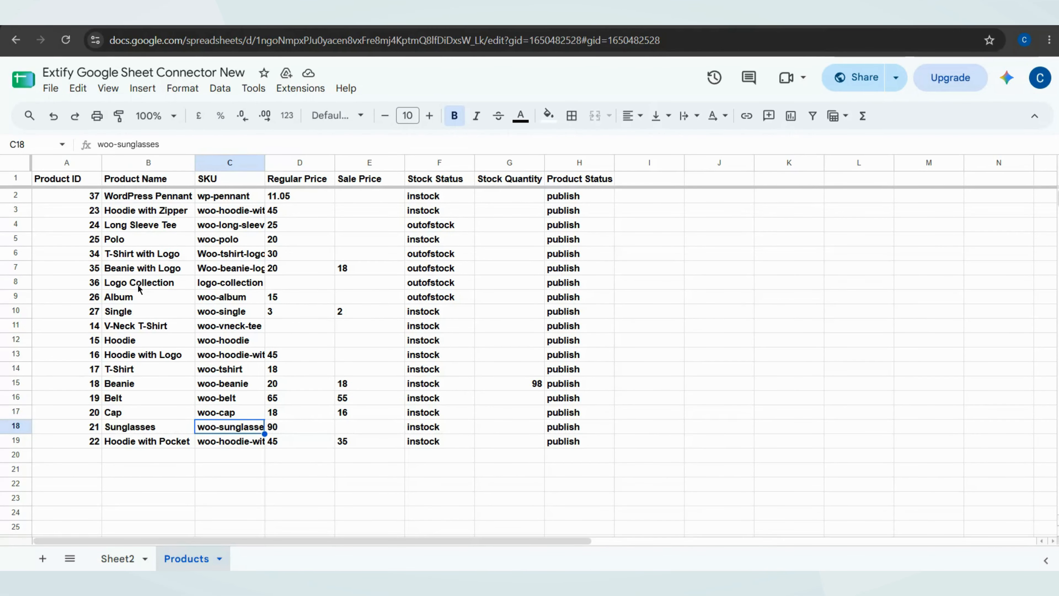
pyautogui.hotkey('ctrl', 'Tab')
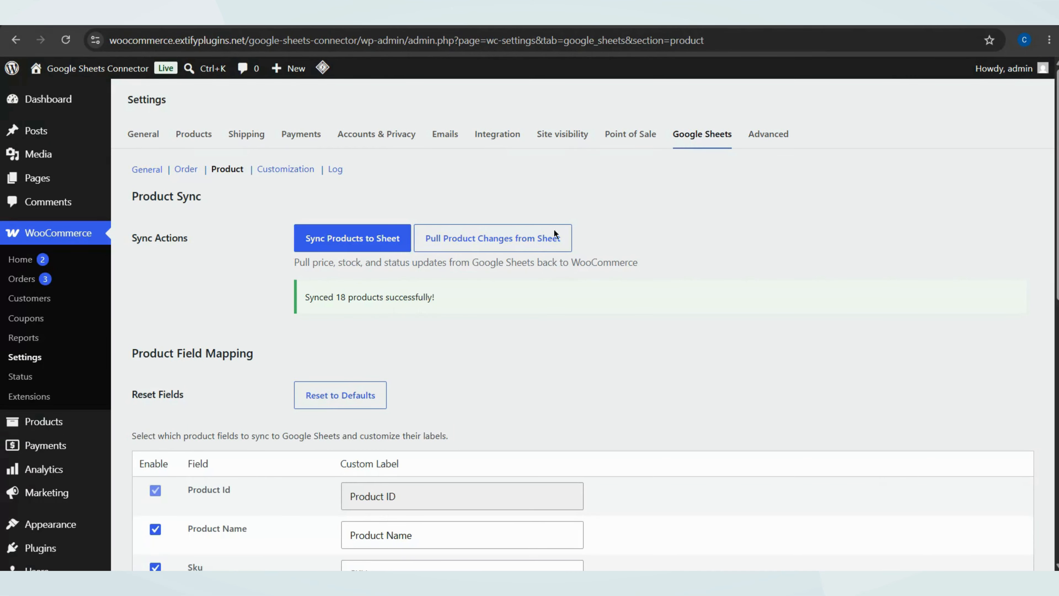
# Try toggling the Tags and Categories fields in the product field mapping.
pyautogui.scroll(-5, 413, 319)
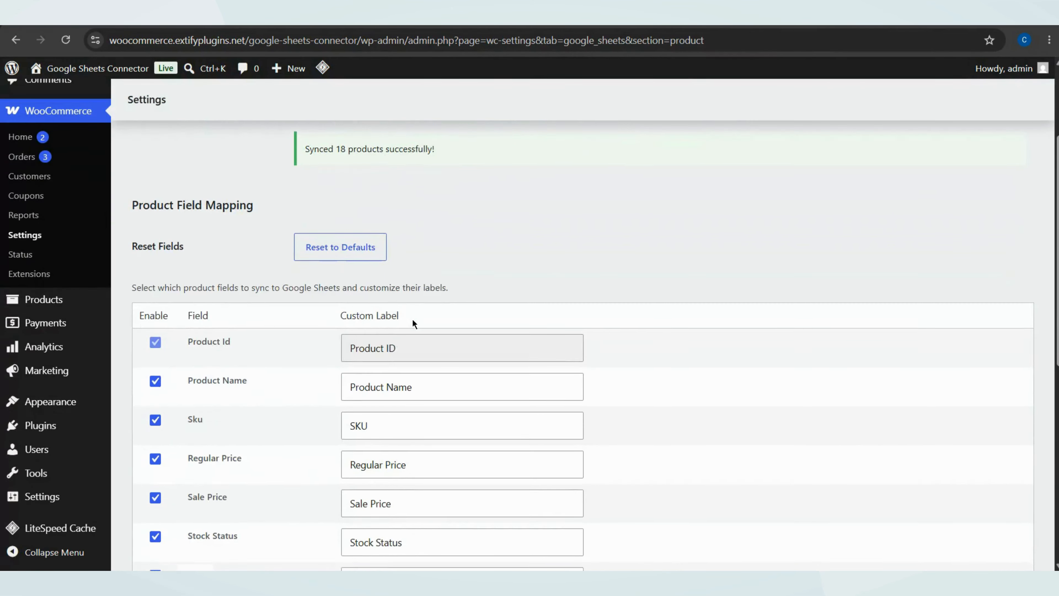
pyautogui.scroll(-8, 413, 319)
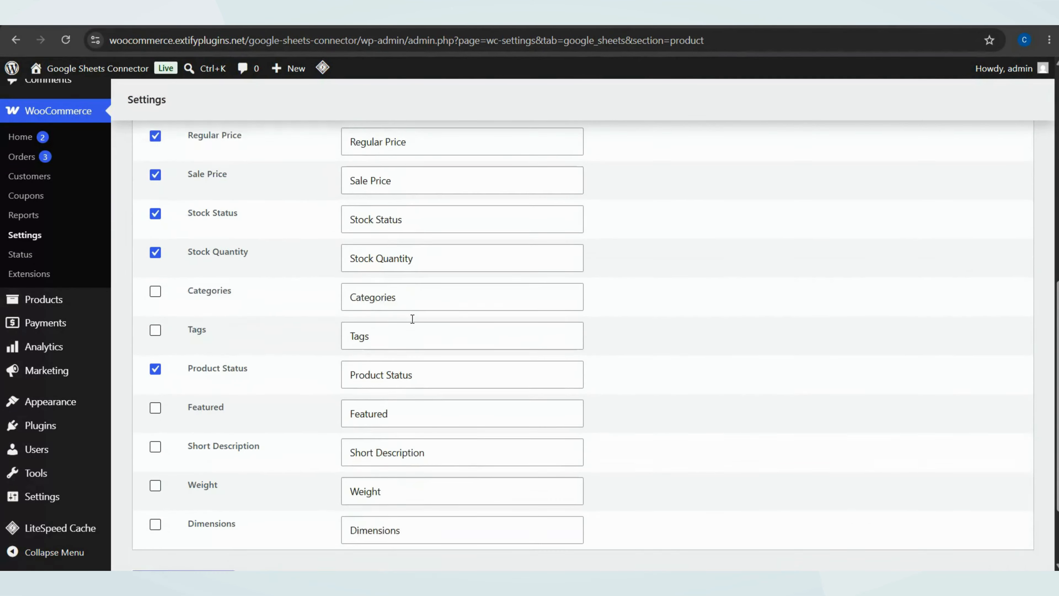
pyautogui.click(154, 247)
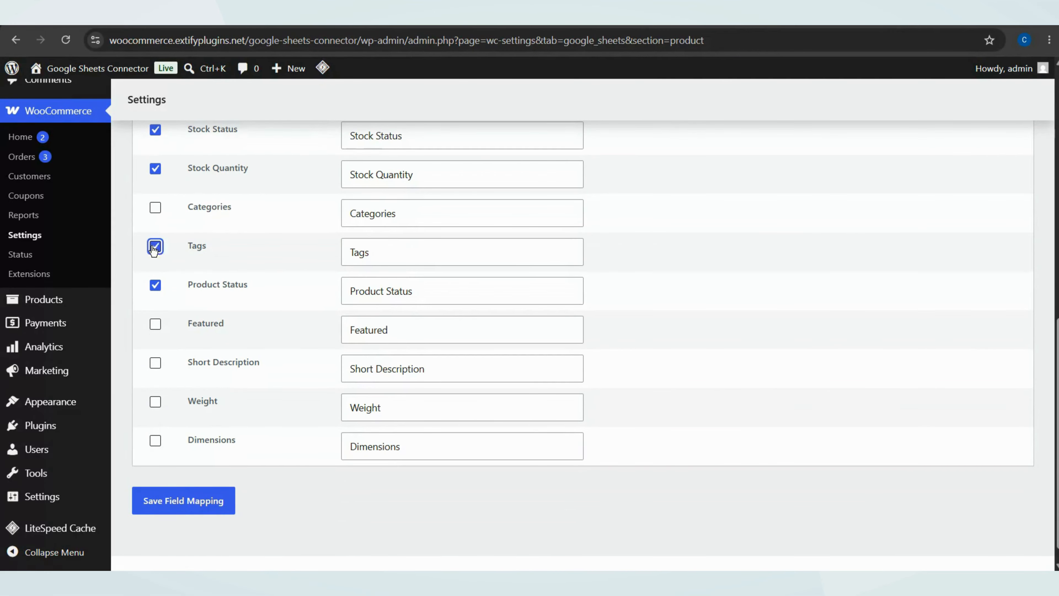
pyautogui.click(155, 247)
pyautogui.click(155, 249)
pyautogui.click(155, 250)
pyautogui.click(158, 211)
# Open the connector's Customization settings and preview the status color pickers for On-Hold and Cancelled orders.
pyautogui.scroll(10, 234, 235)
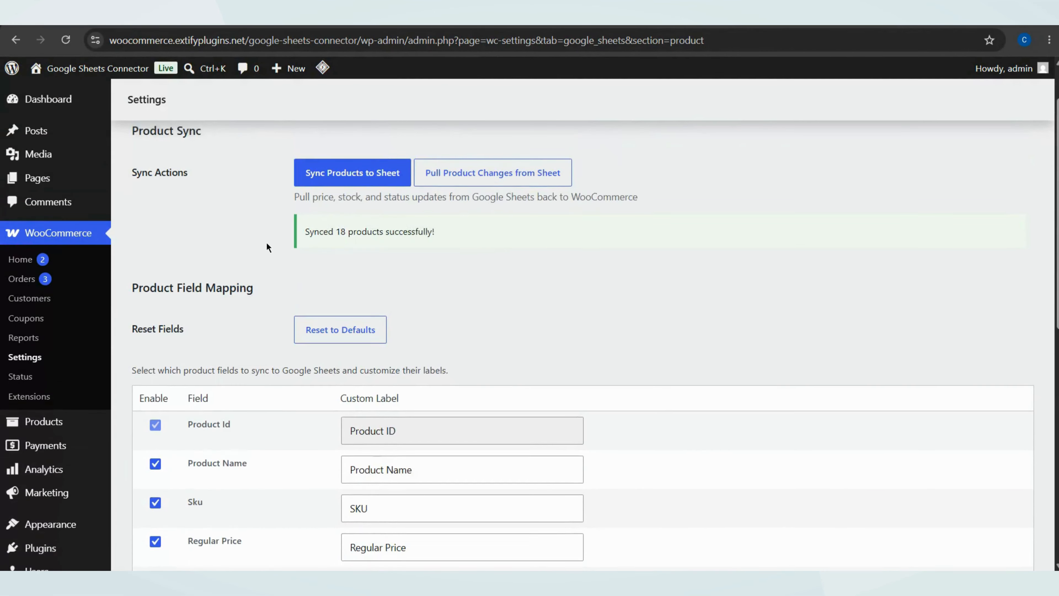
pyautogui.scroll(2, 268, 245)
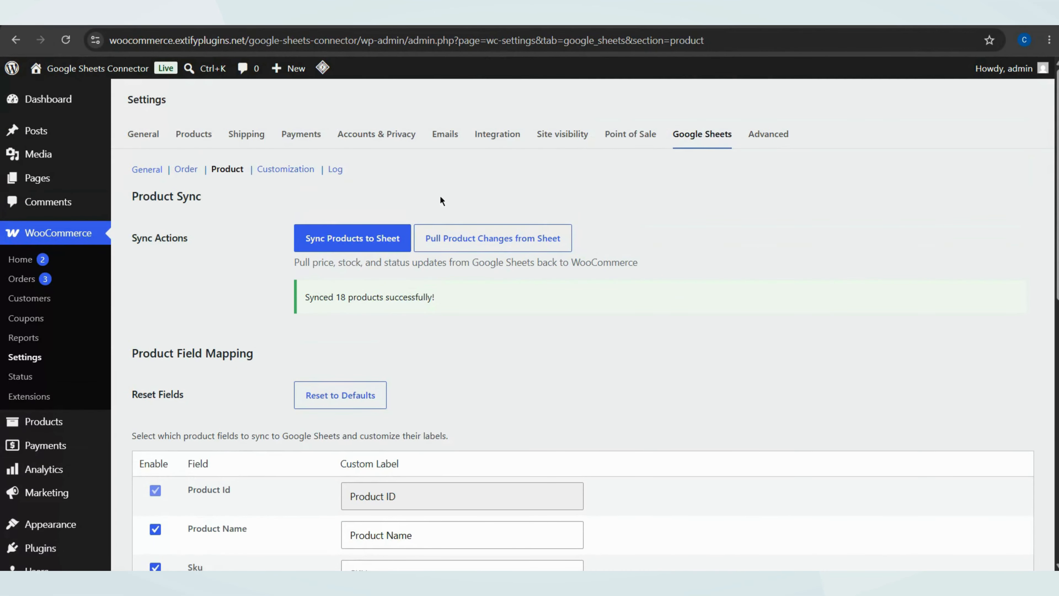
pyautogui.click(286, 171)
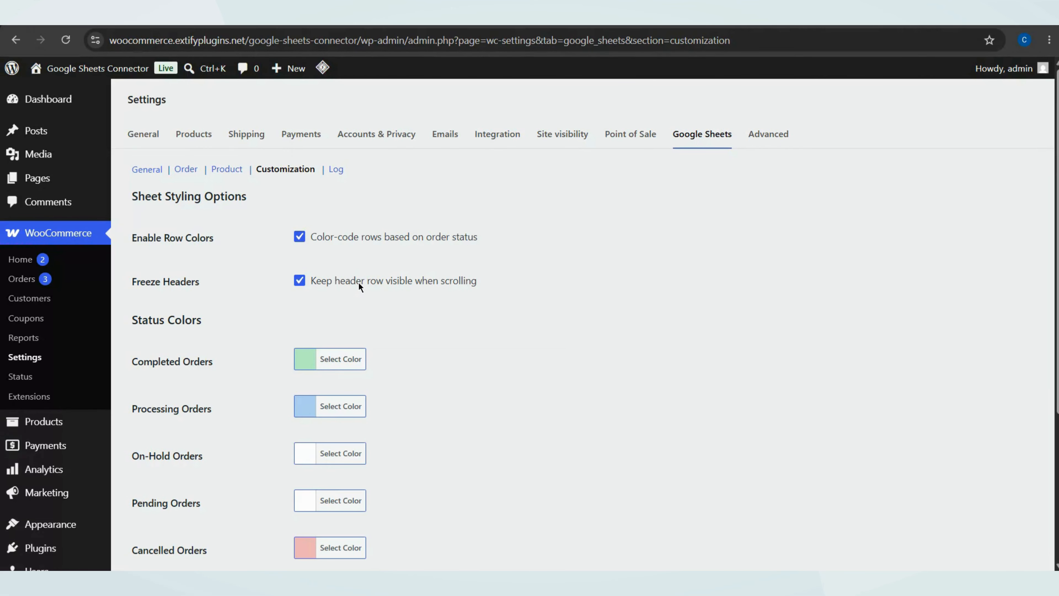
pyautogui.scroll(-5, 358, 282)
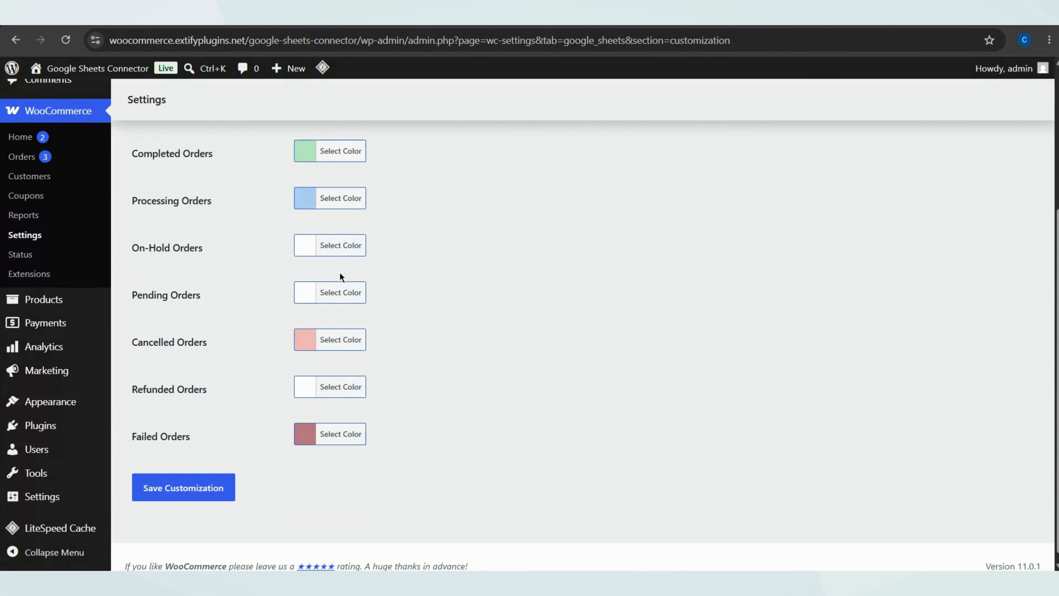
pyautogui.click(341, 246)
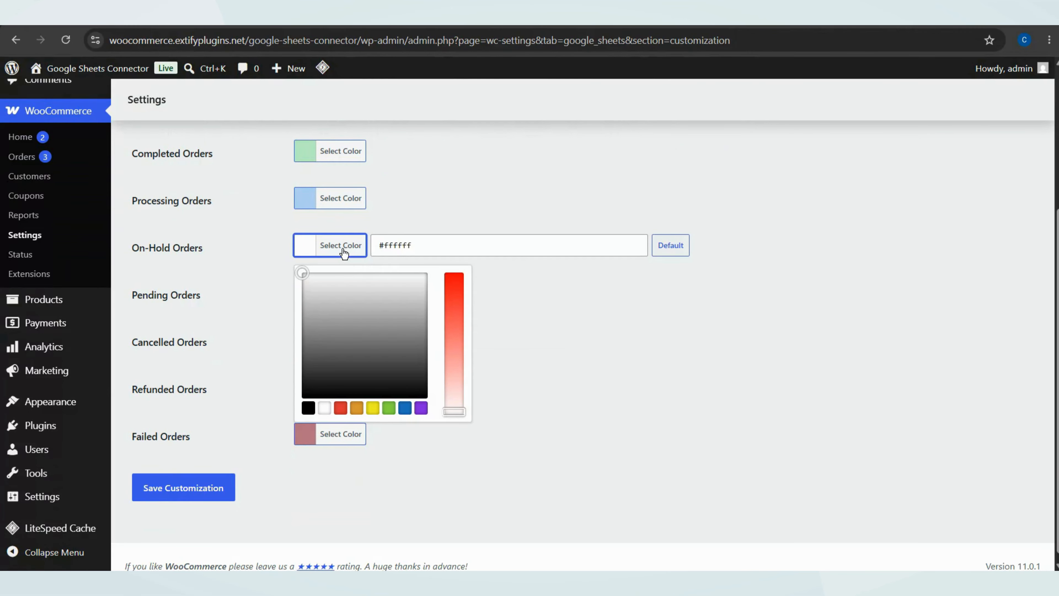
pyautogui.click(343, 252)
pyautogui.click(343, 327)
pyautogui.click(345, 333)
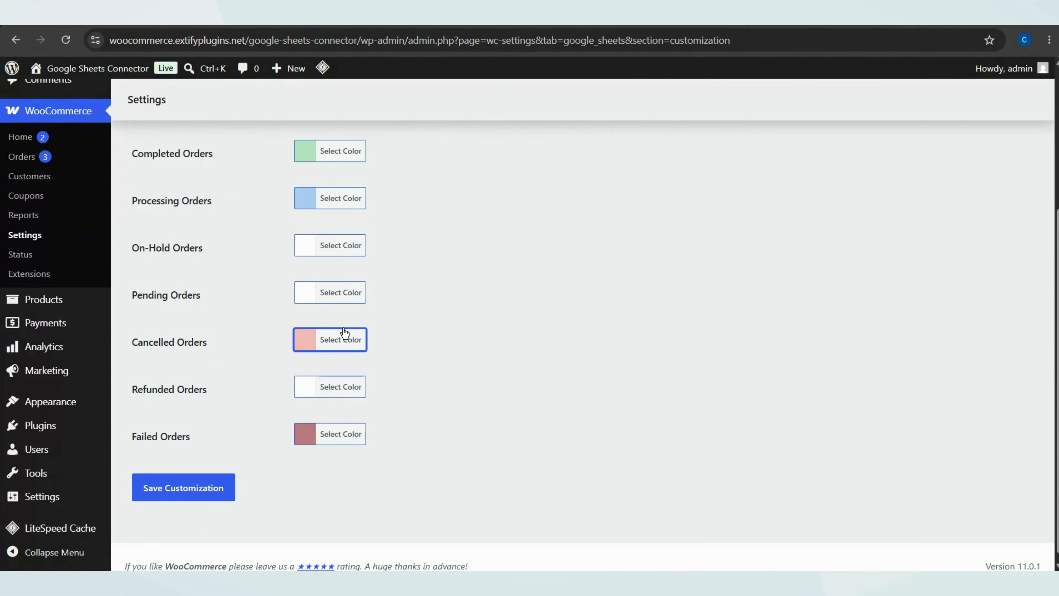
# Open the connector's Log and look through the Sync History of orders.
pyautogui.scroll(5, 408, 302)
pyautogui.click(338, 171)
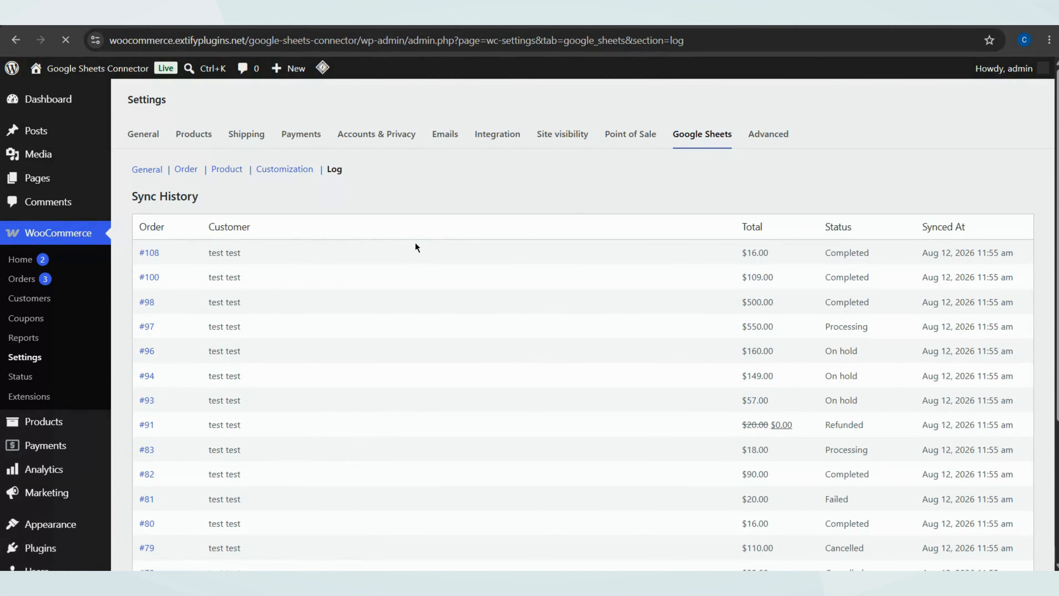
pyautogui.scroll(-3, 442, 284)
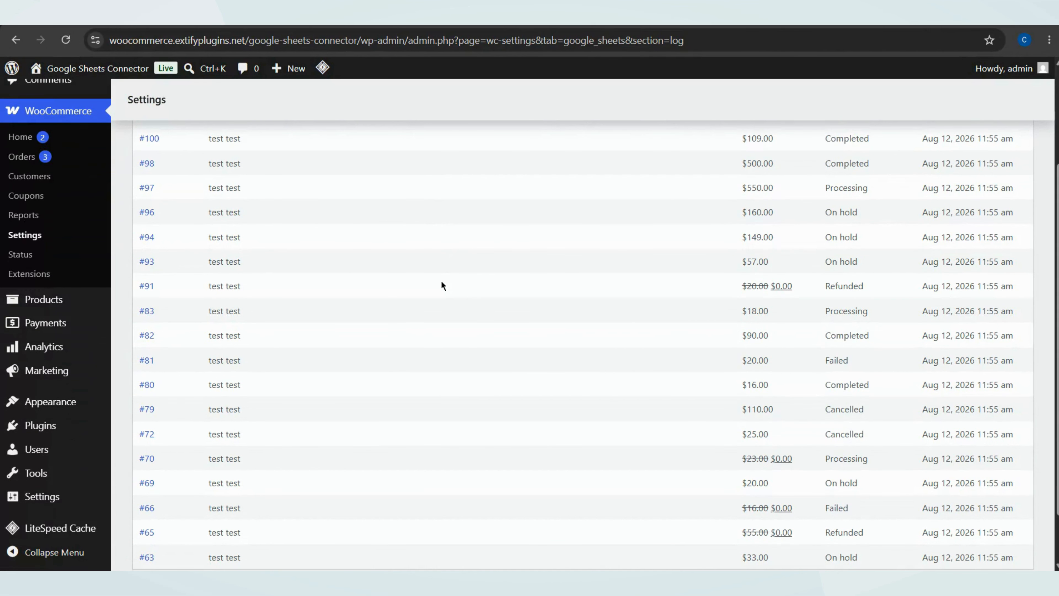
pyautogui.scroll(-2, 442, 283)
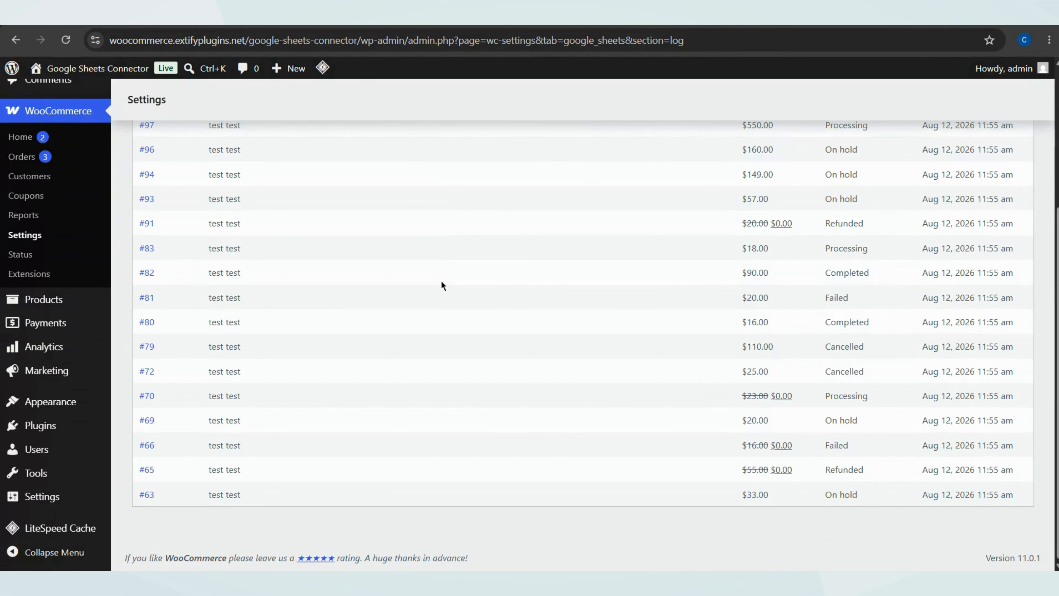
pyautogui.scroll(4, 441, 281)
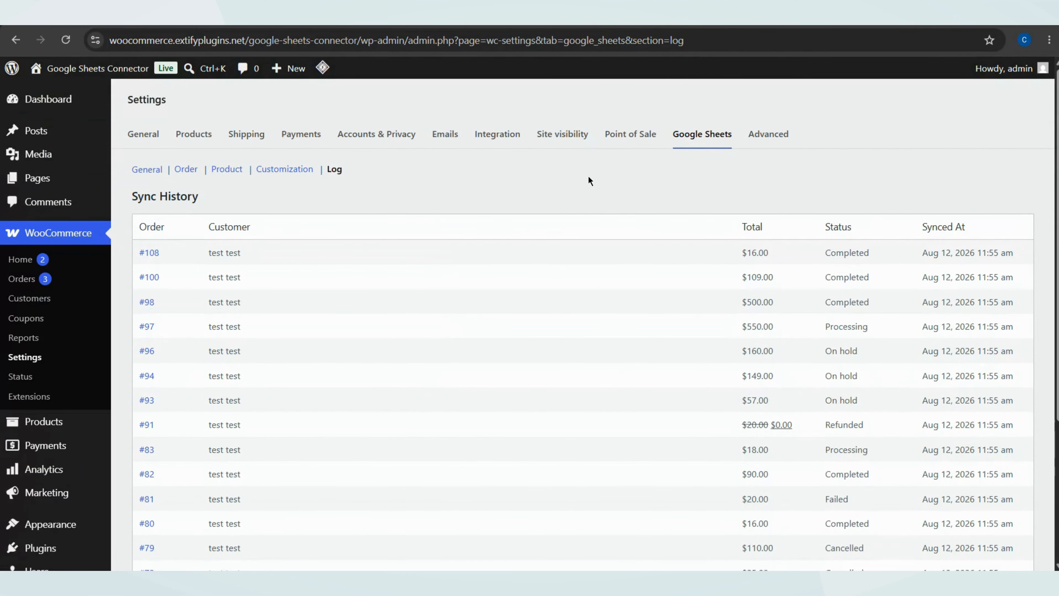